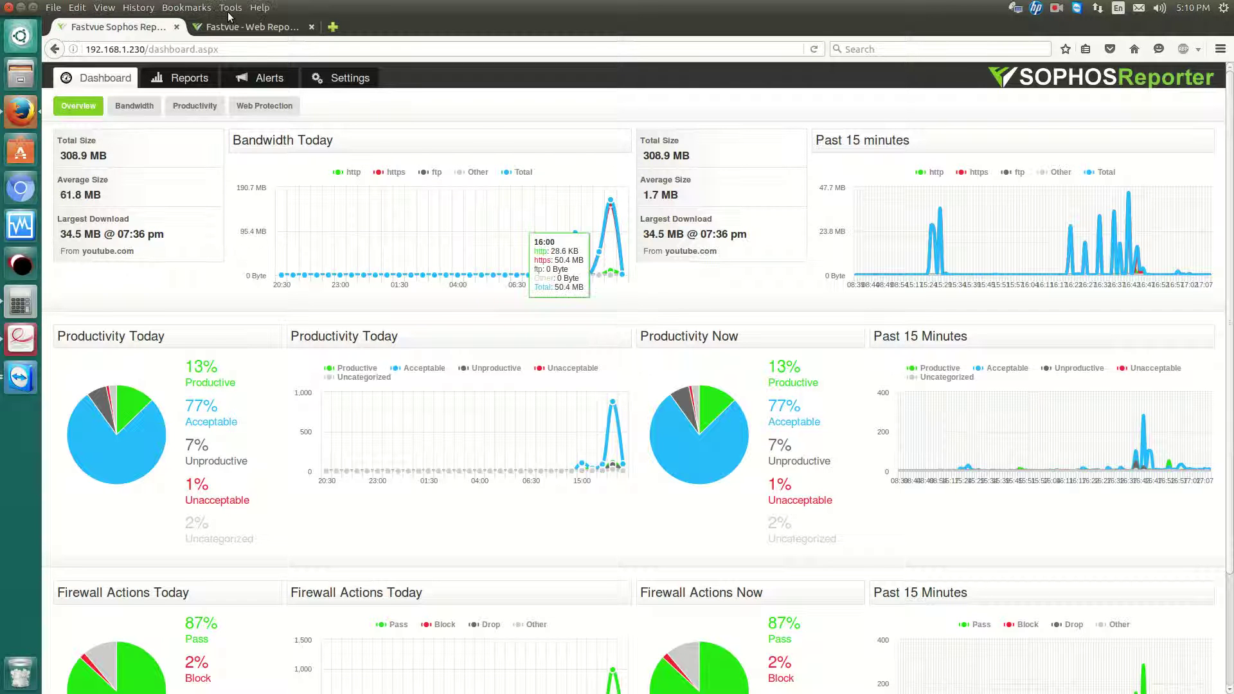
Glance at the Fastvue website tab, then return to the Sophos Reporter dashboard.
left_click(256, 32)
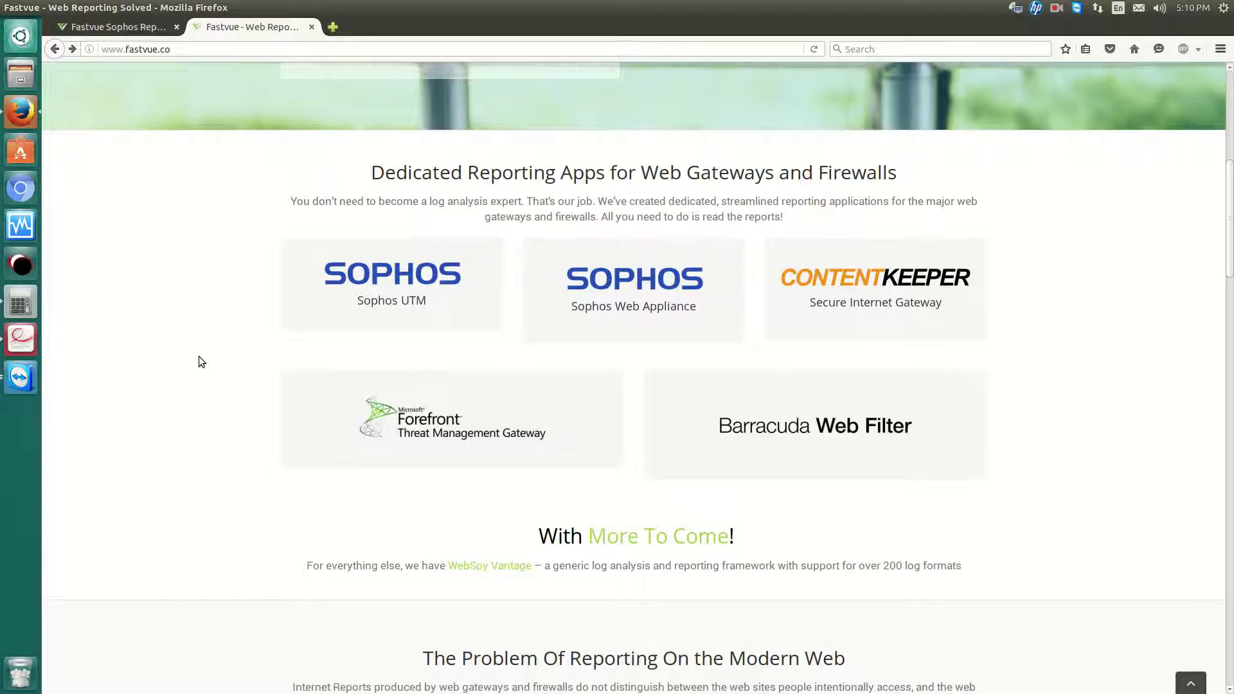
scroll(198, 356, "up", 2)
left_click(111, 23)
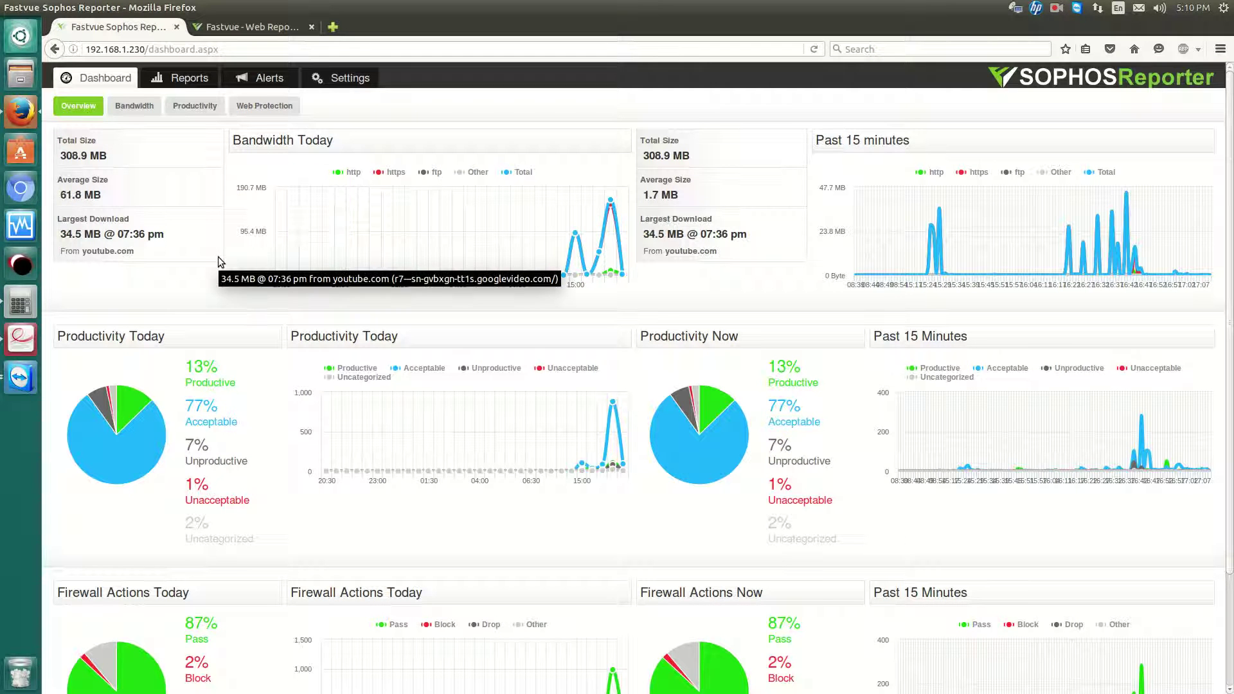
Scroll through the Overview dashboard panels, then show the Bandwidth view of top users and sites.
scroll(217, 263, "down", 3)
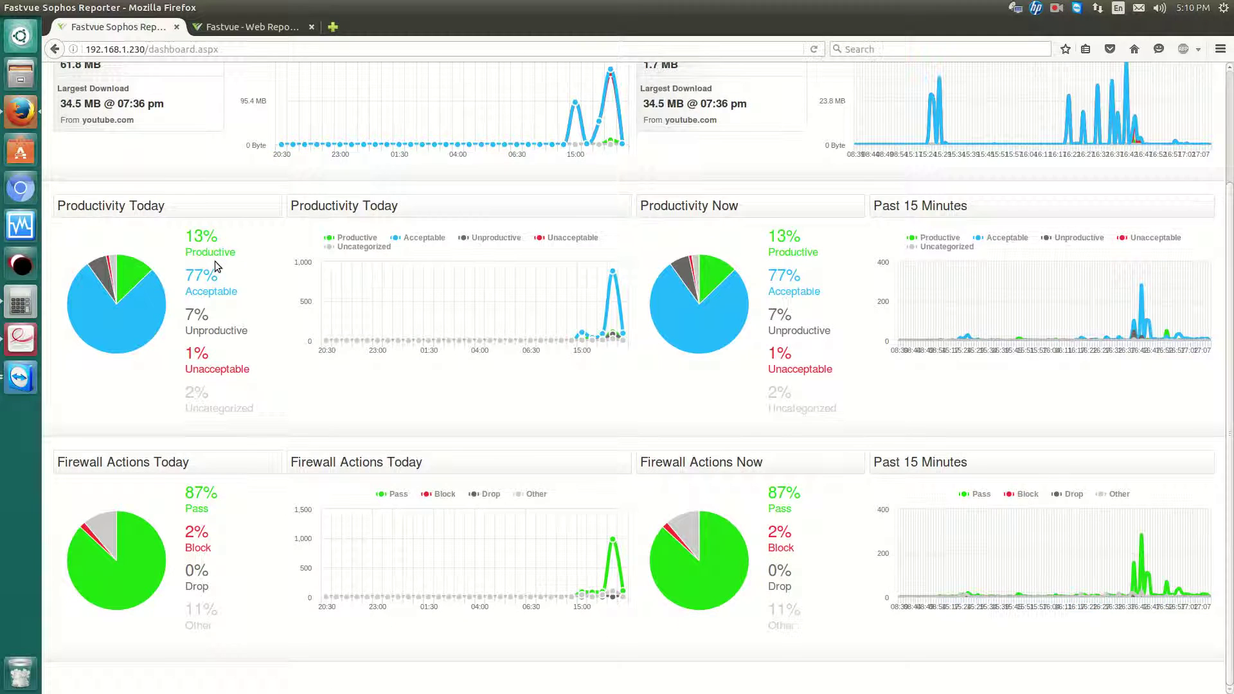
scroll(215, 261, "up", 3)
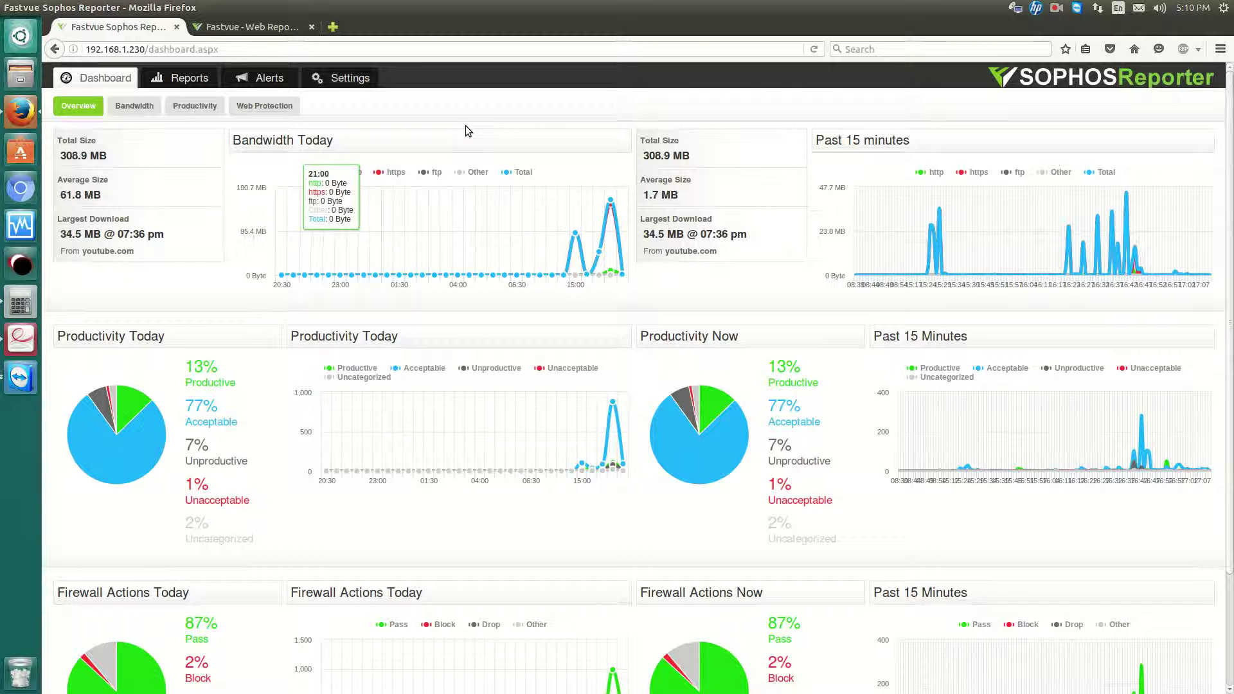
scroll(790, 225, "down", 1)
scroll(789, 225, "down", 3)
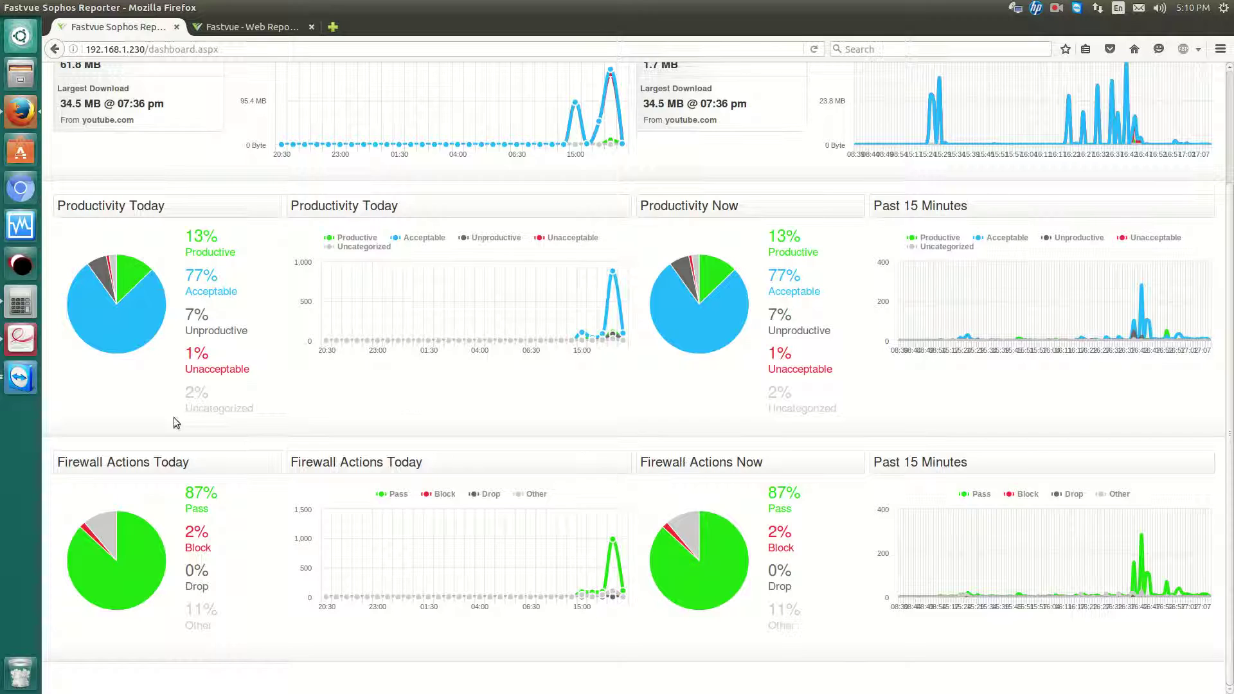
scroll(179, 405, "up", 3)
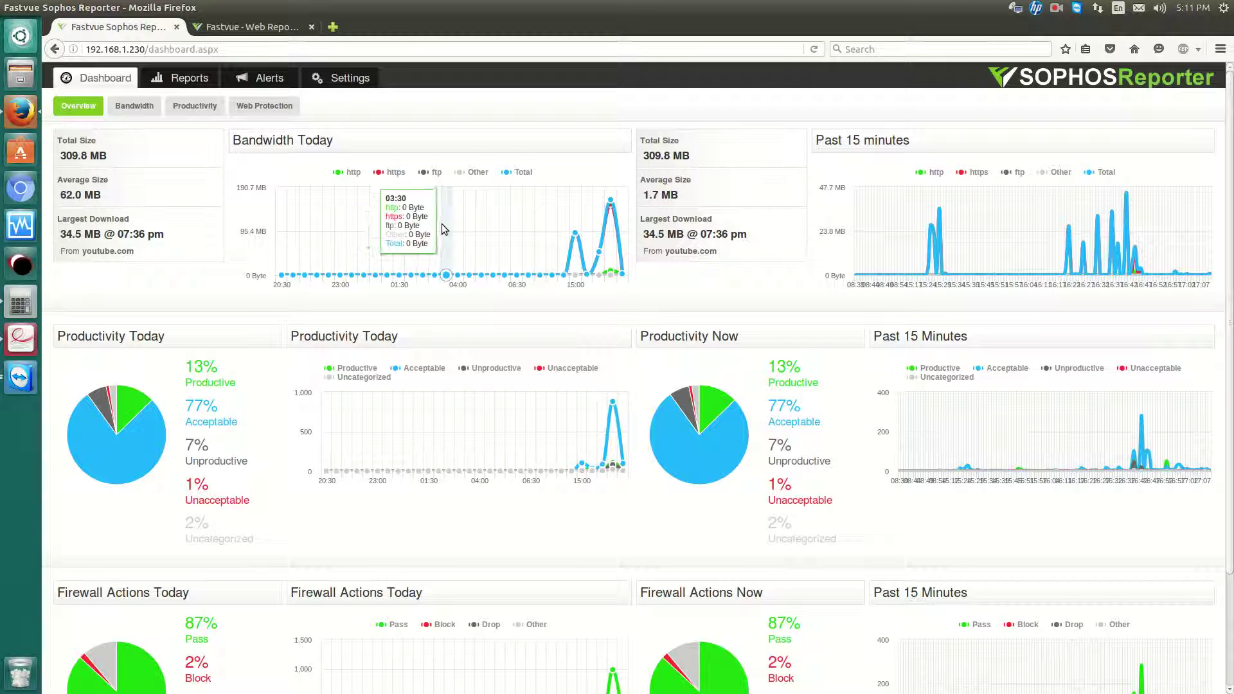
scroll(263, 285, "down", 4)
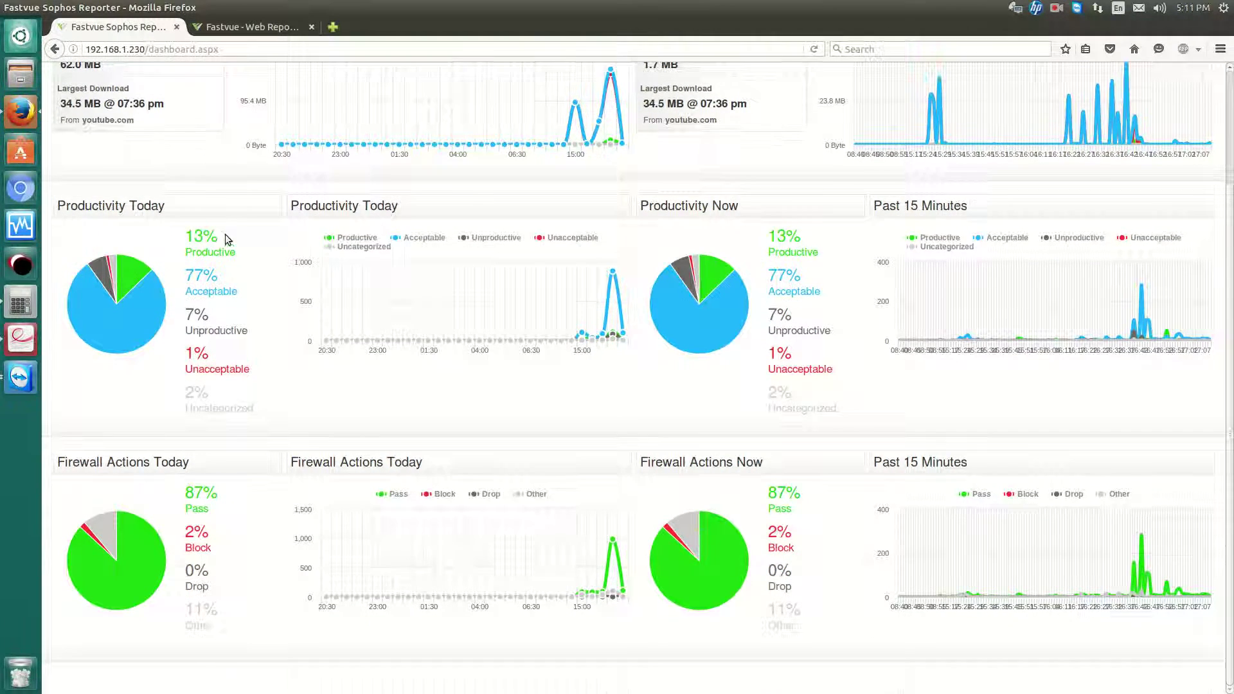
scroll(229, 237, "up", 4)
scroll(232, 225, "down", 2)
scroll(233, 225, "down", 1)
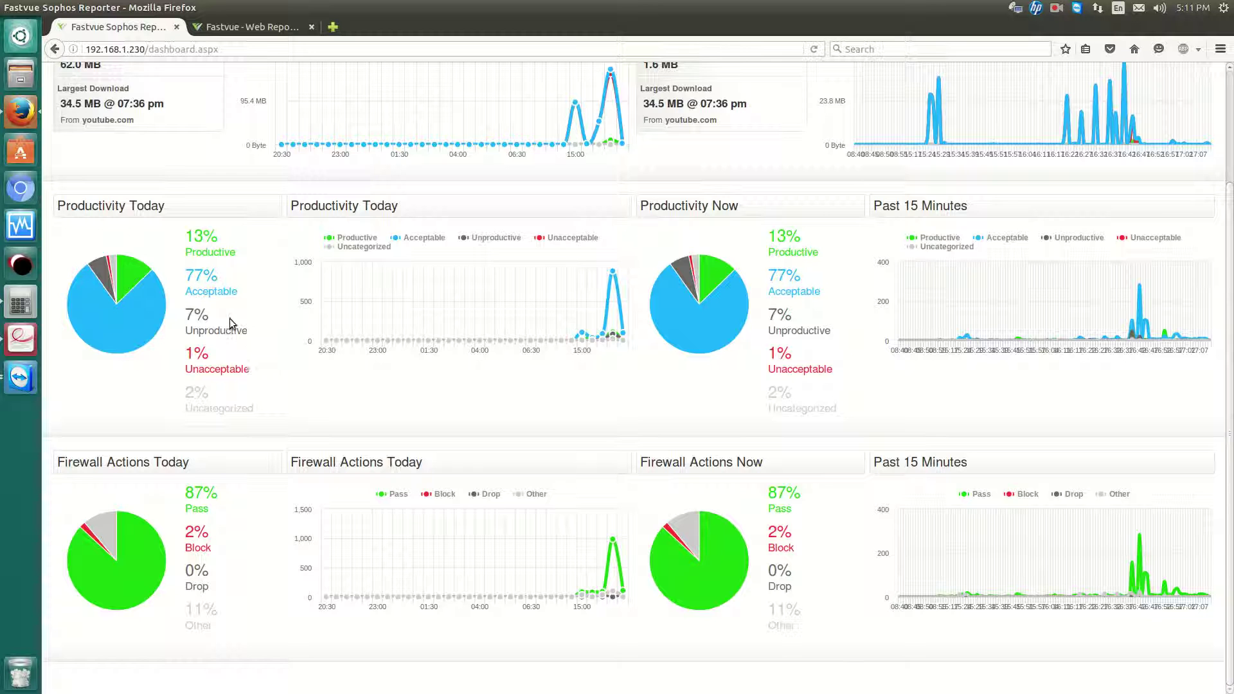
scroll(248, 303, "up", 4)
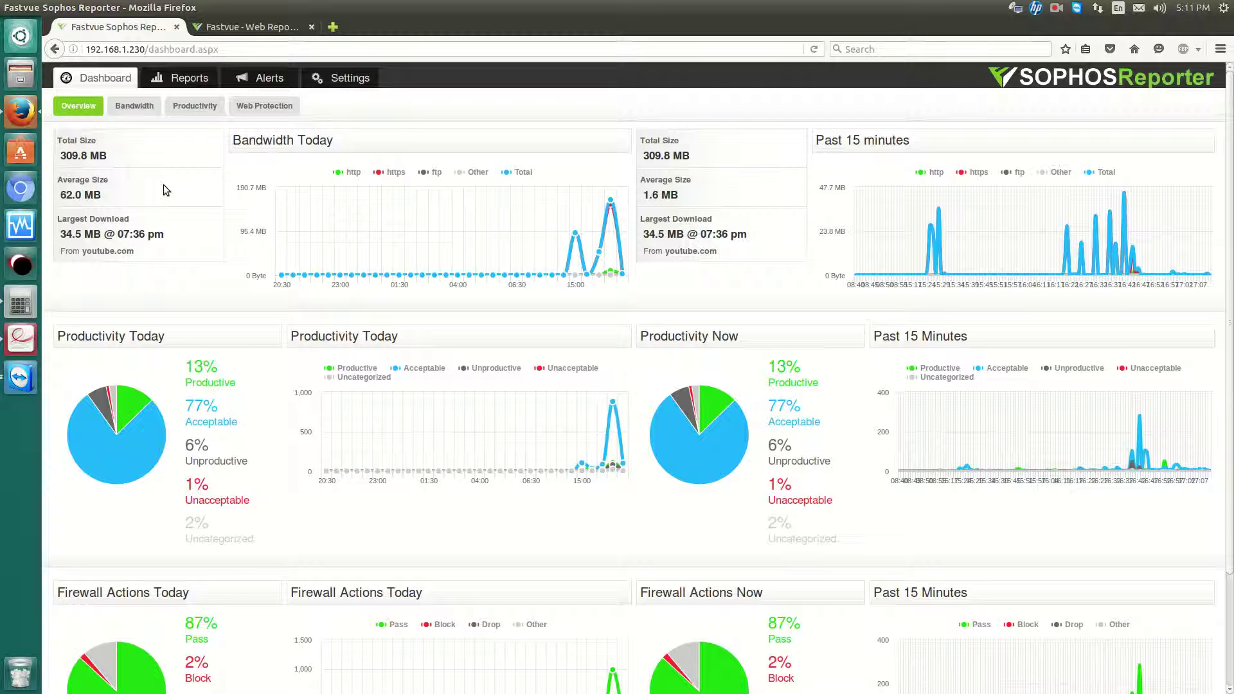
left_click(139, 107)
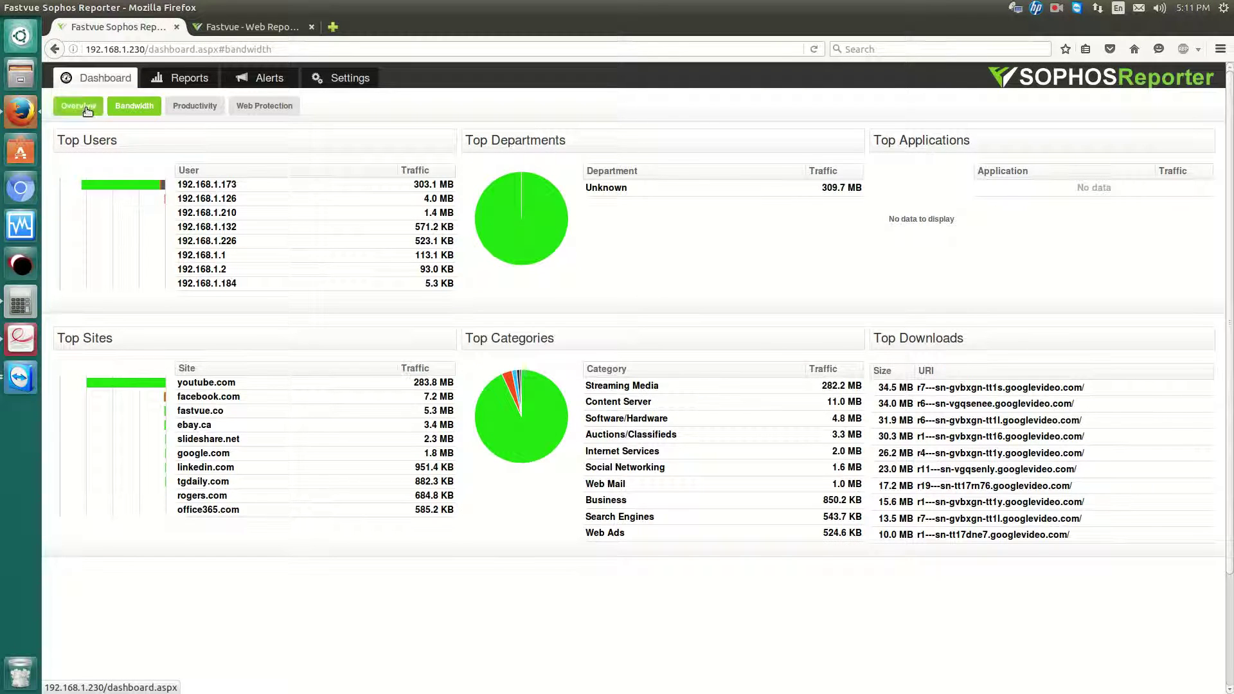
Go back to the Overview dashboard, then return to the Bandwidth dashboard.
left_click(78, 106)
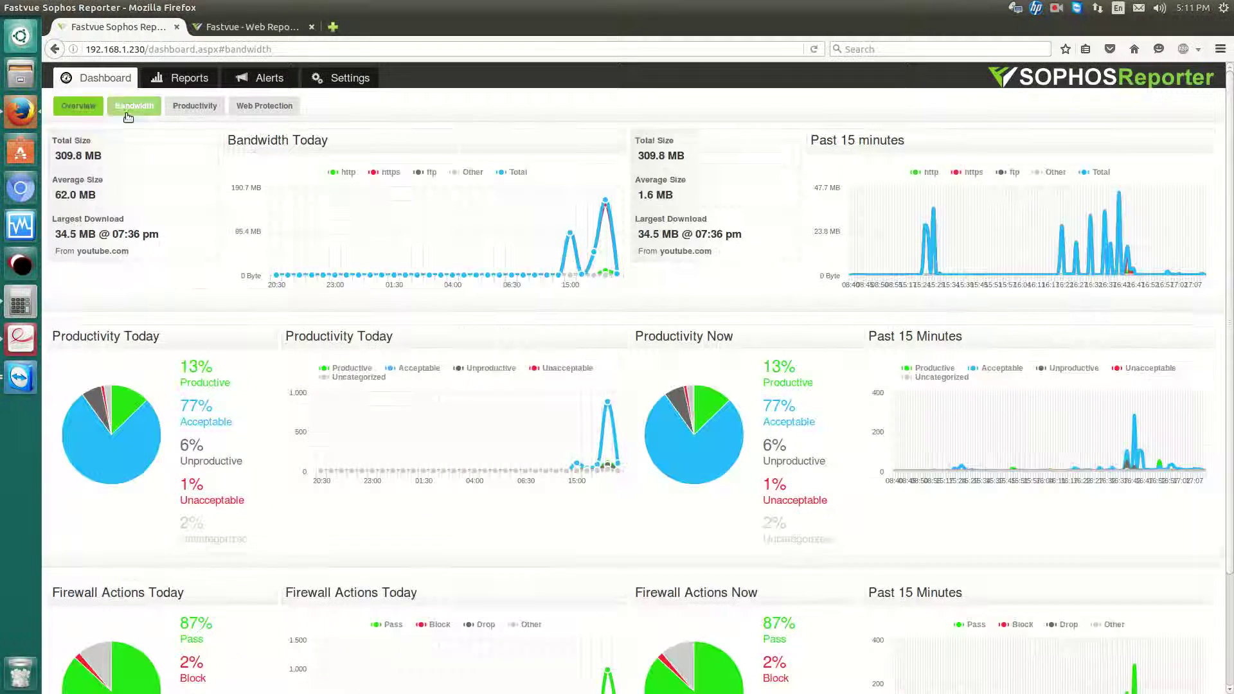
left_click(132, 106)
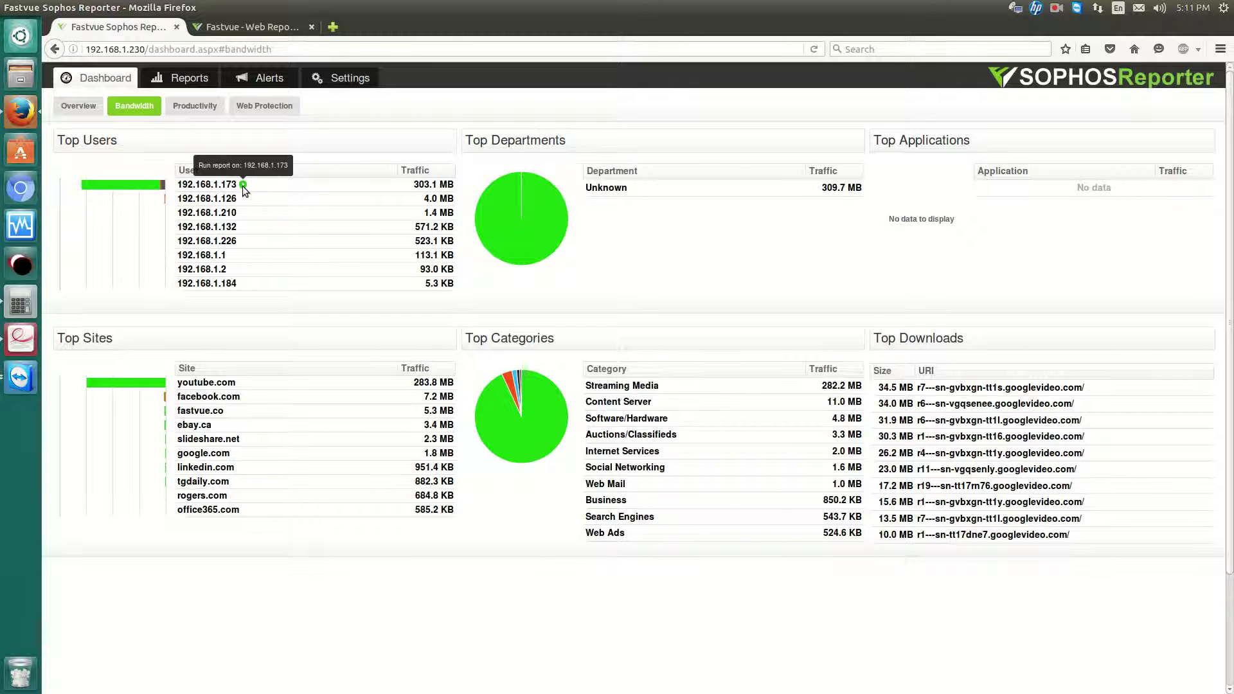
Run a report on user 192.168.1.173 and bring up the report options for fastvue.co.
left_click(242, 185)
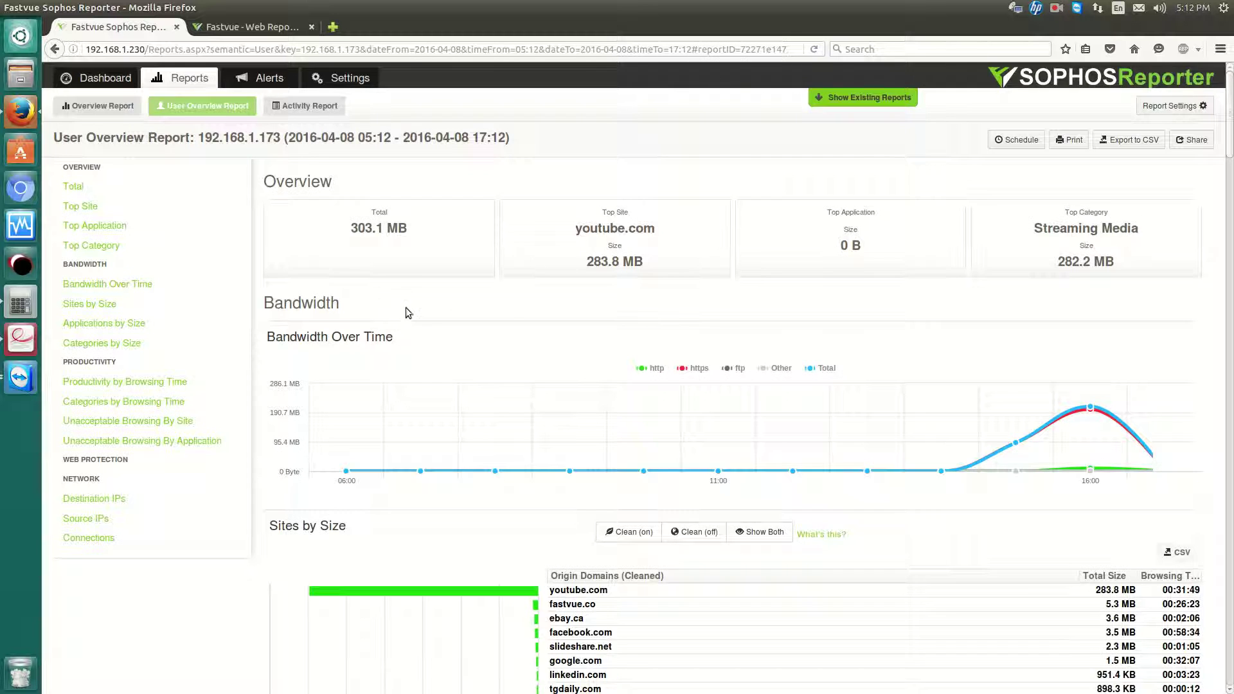
scroll(405, 307, "down", 5)
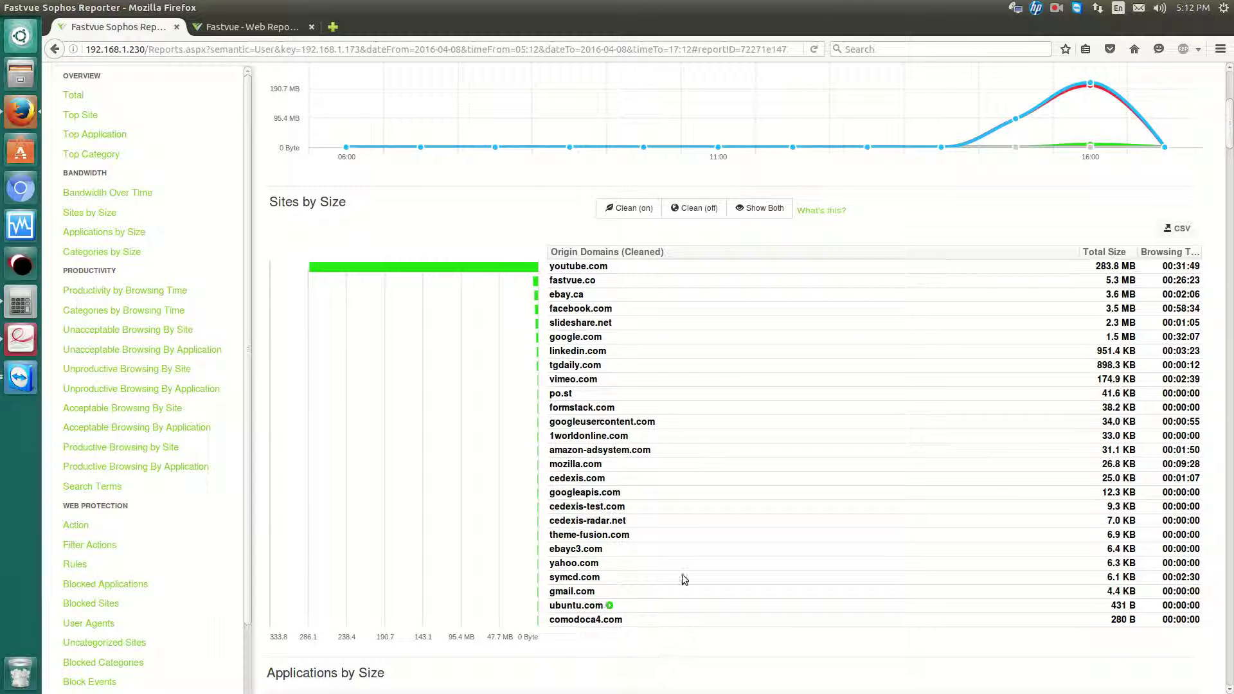
left_click(602, 280)
Scroll through the User Overview Report for 192.168.1.173 and back up.
scroll(638, 431, "down", 3)
scroll(636, 431, "down", 13)
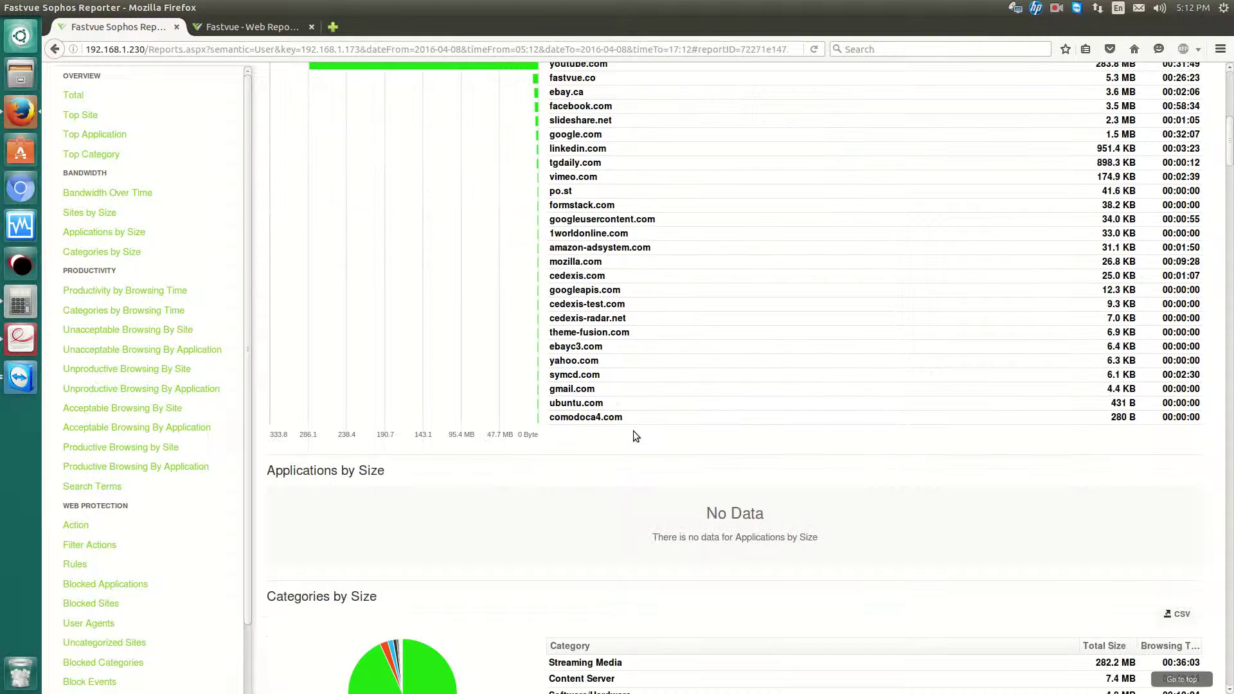
scroll(482, 296, "down", 1)
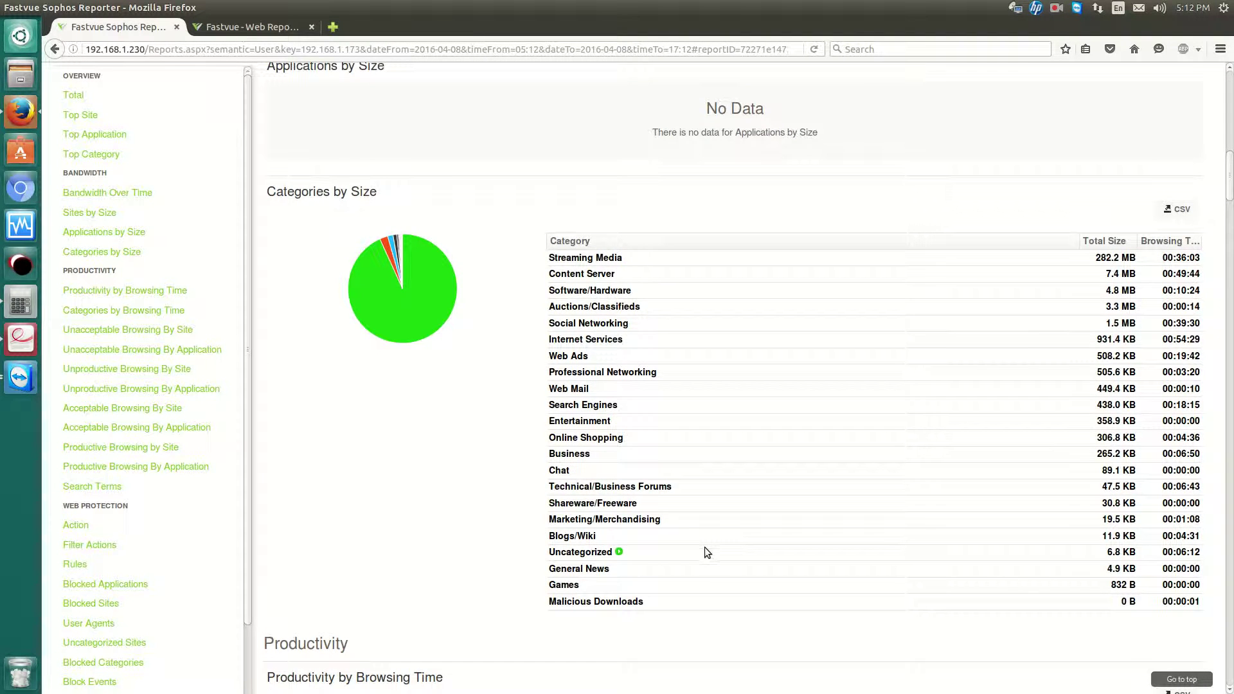
scroll(704, 546, "down", 11)
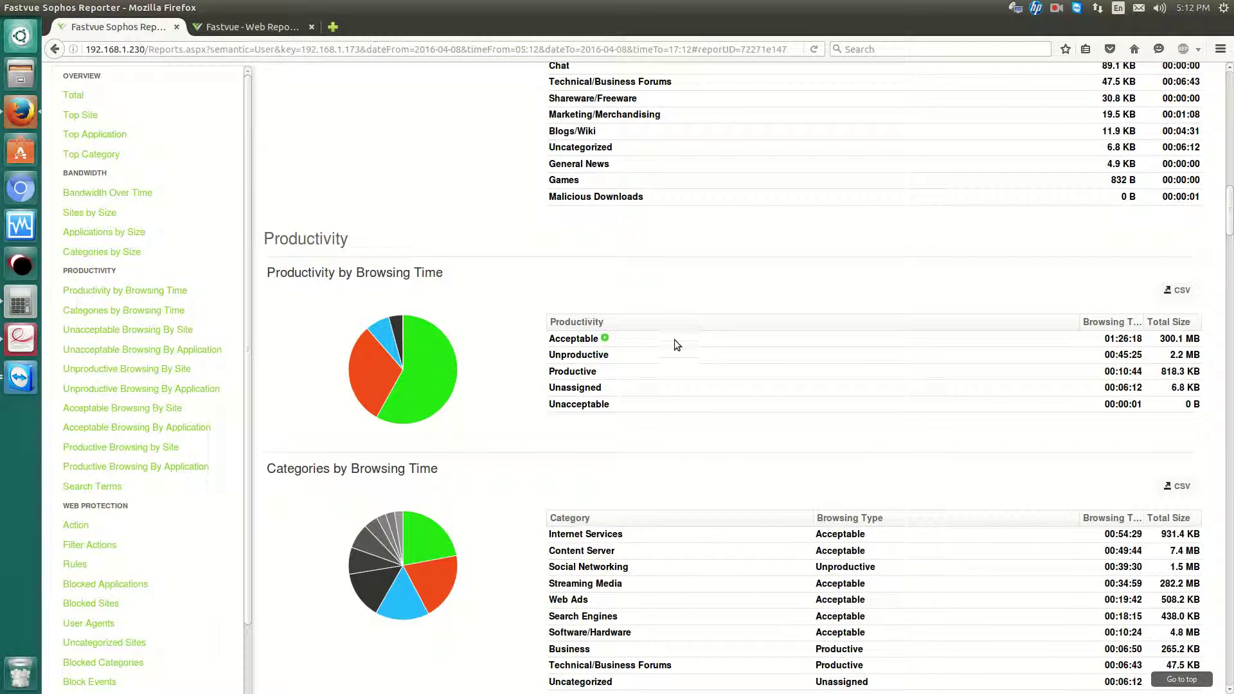
scroll(673, 350, "down", 7)
scroll(468, 270, "up", 6)
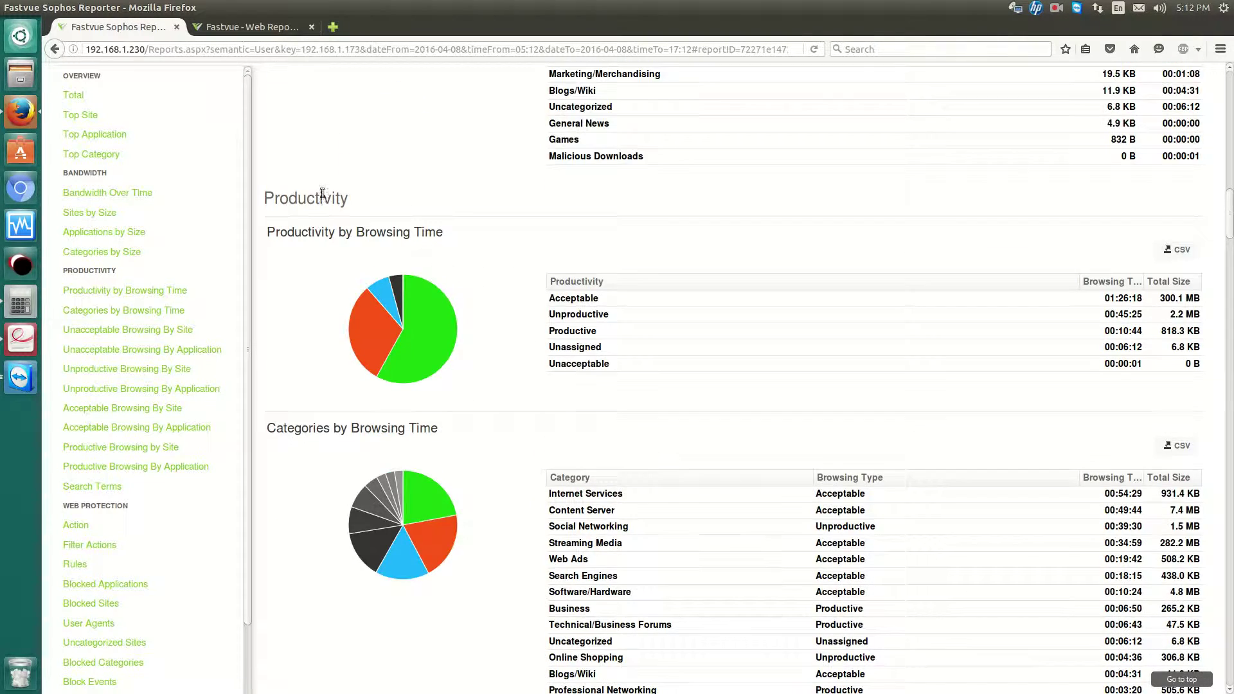
scroll(325, 198, "down", 5)
scroll(594, 357, "down", 18)
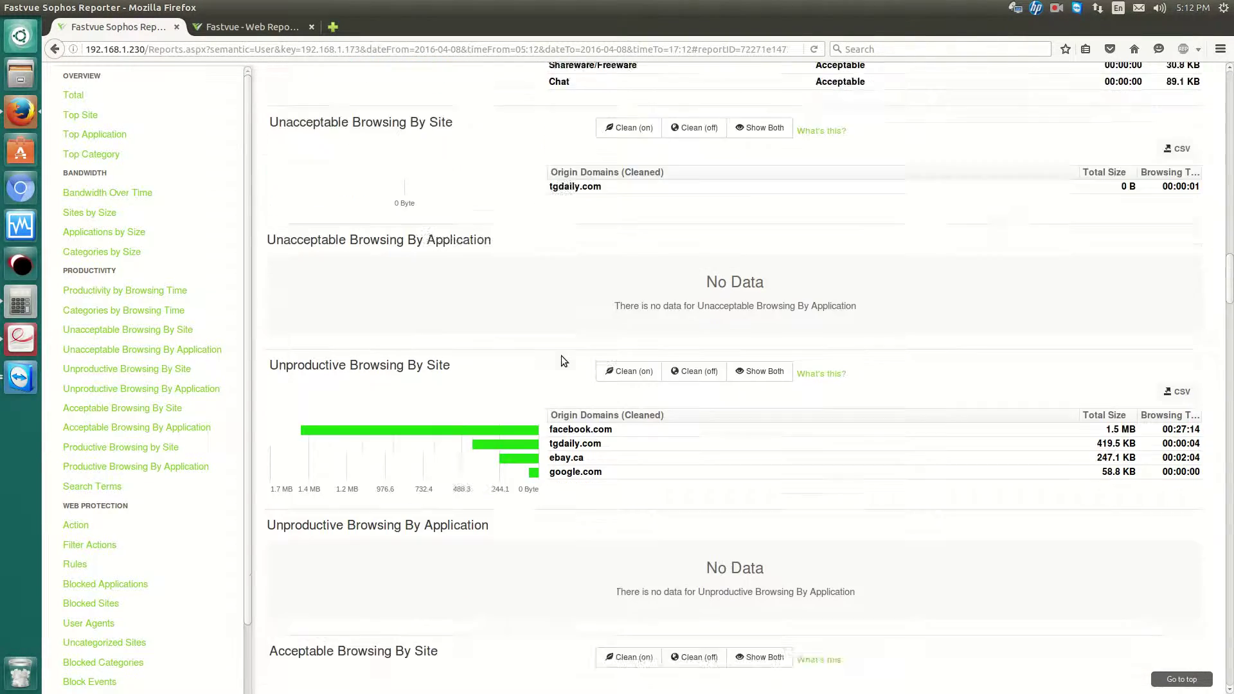
scroll(562, 354, "down", 9)
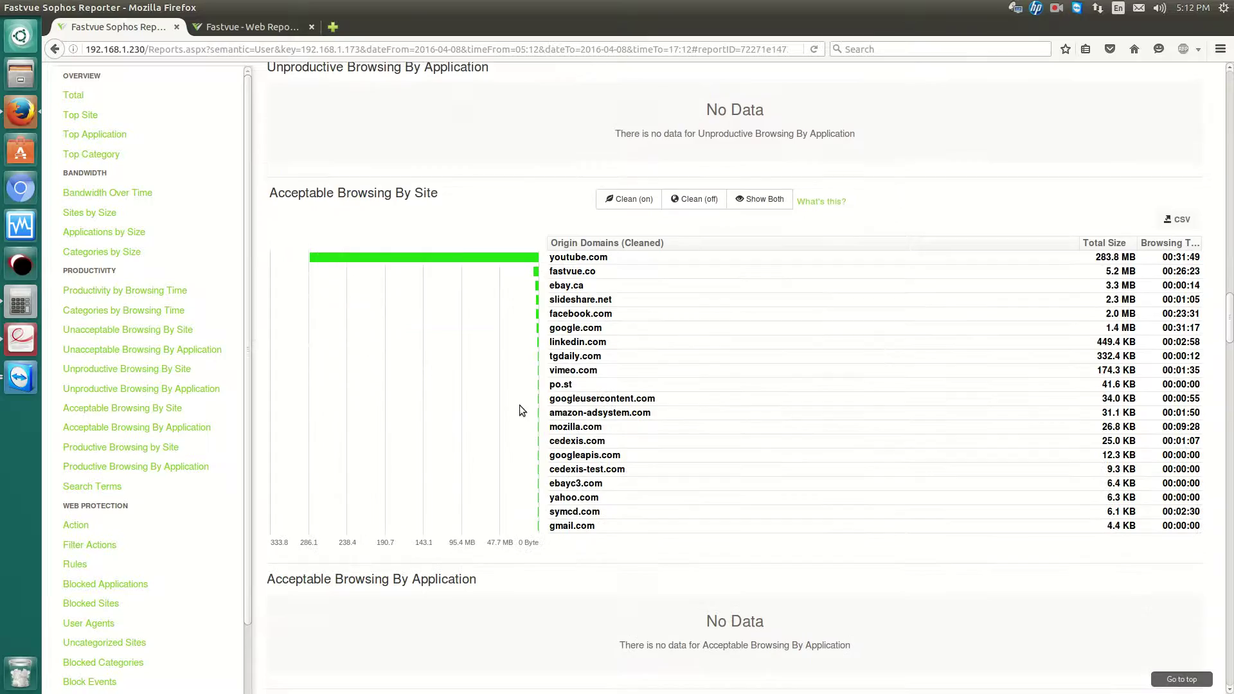
scroll(508, 411, "down", 7)
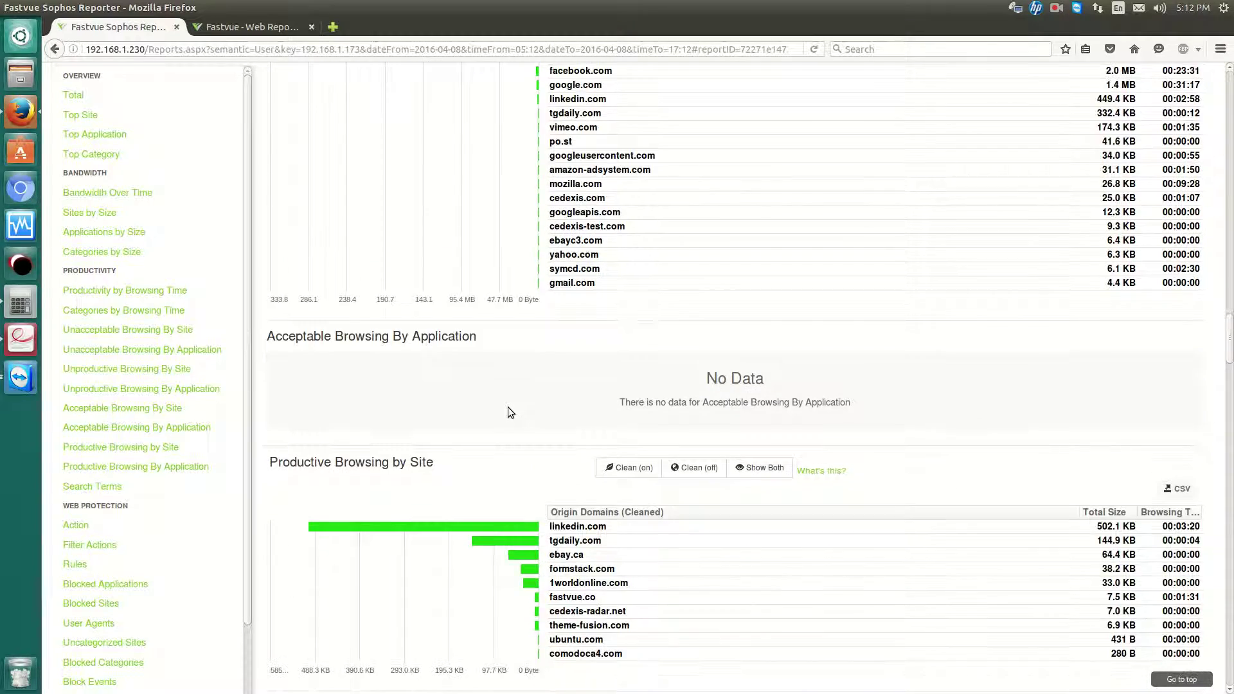
scroll(508, 406, "up", 7)
scroll(507, 402, "up", 20)
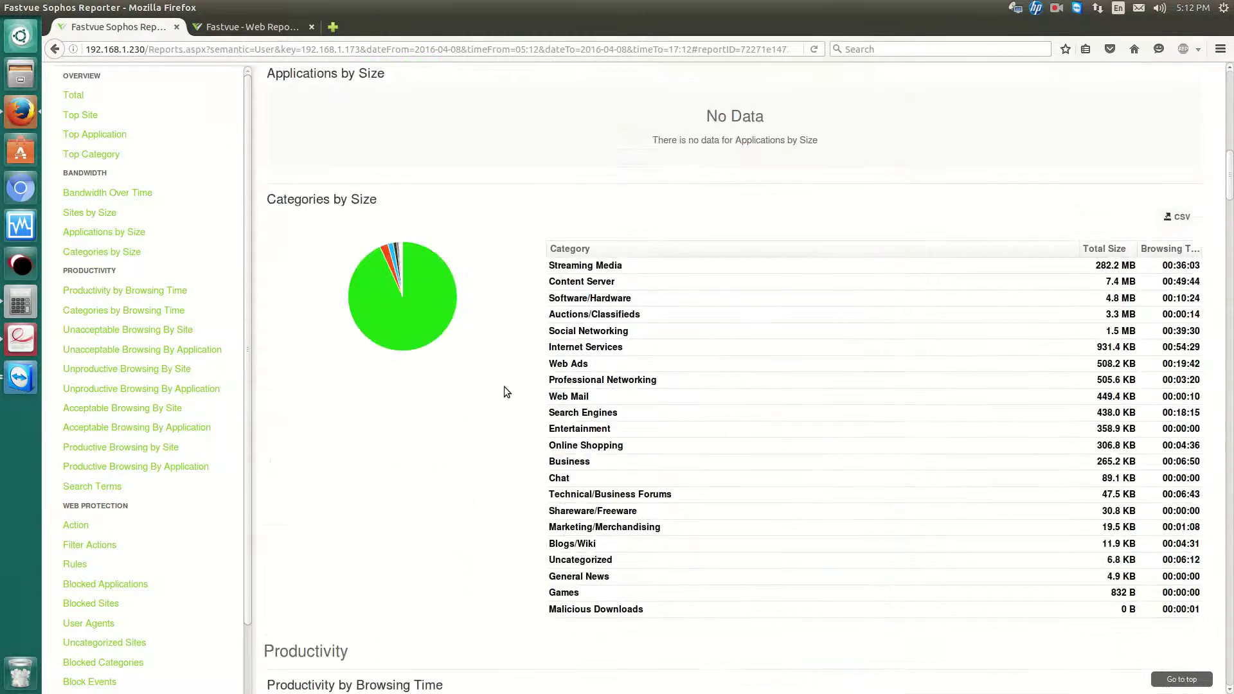
scroll(504, 372, "up", 8)
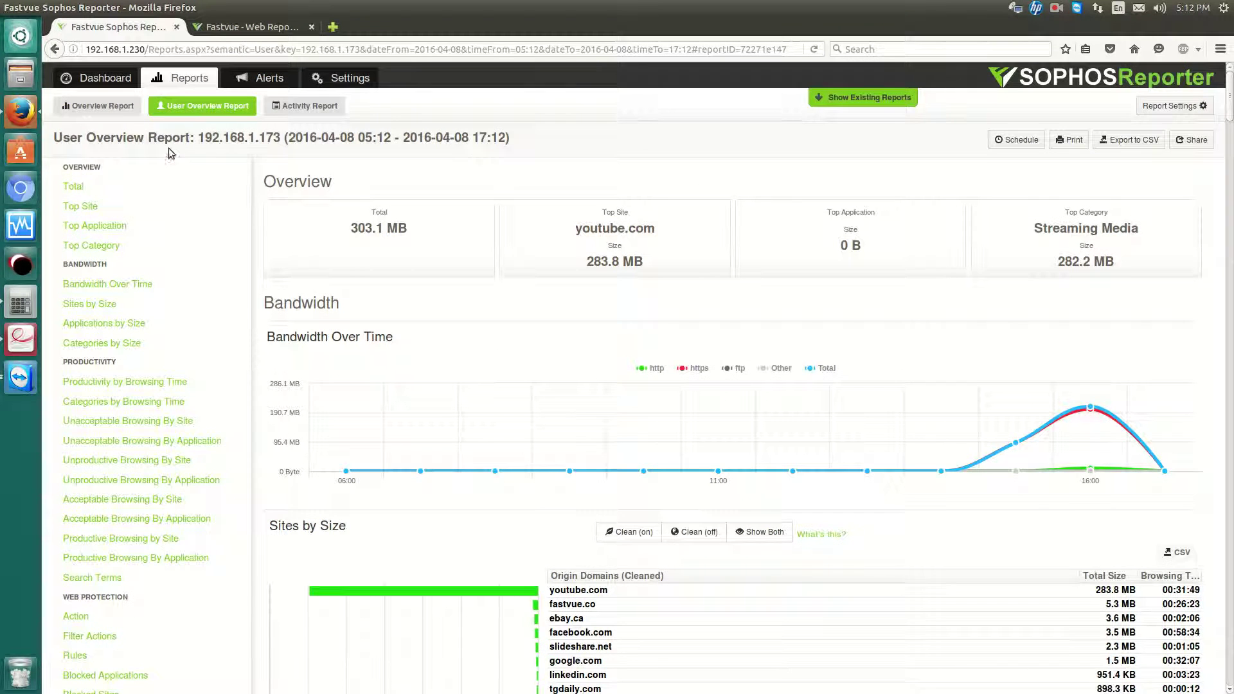
Start a new Overview Report with Date From 2016-04-07 and Date To 2016-04-08.
left_click(103, 106)
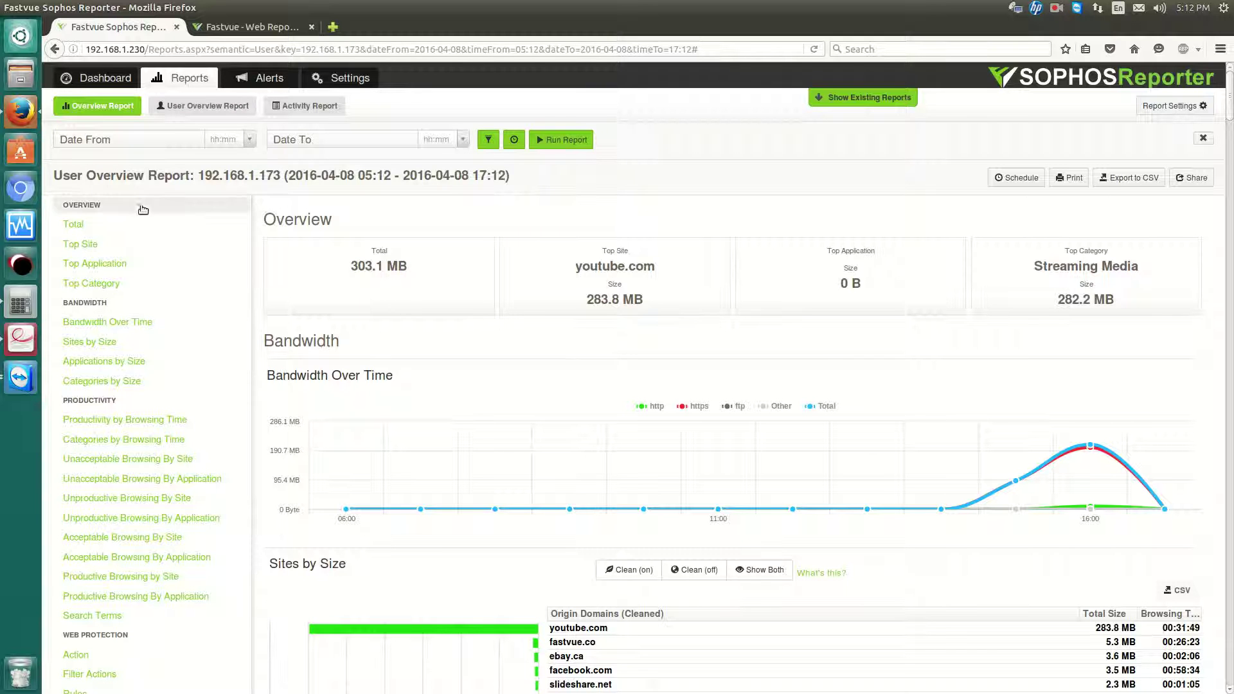
left_click(202, 106)
left_click(108, 107)
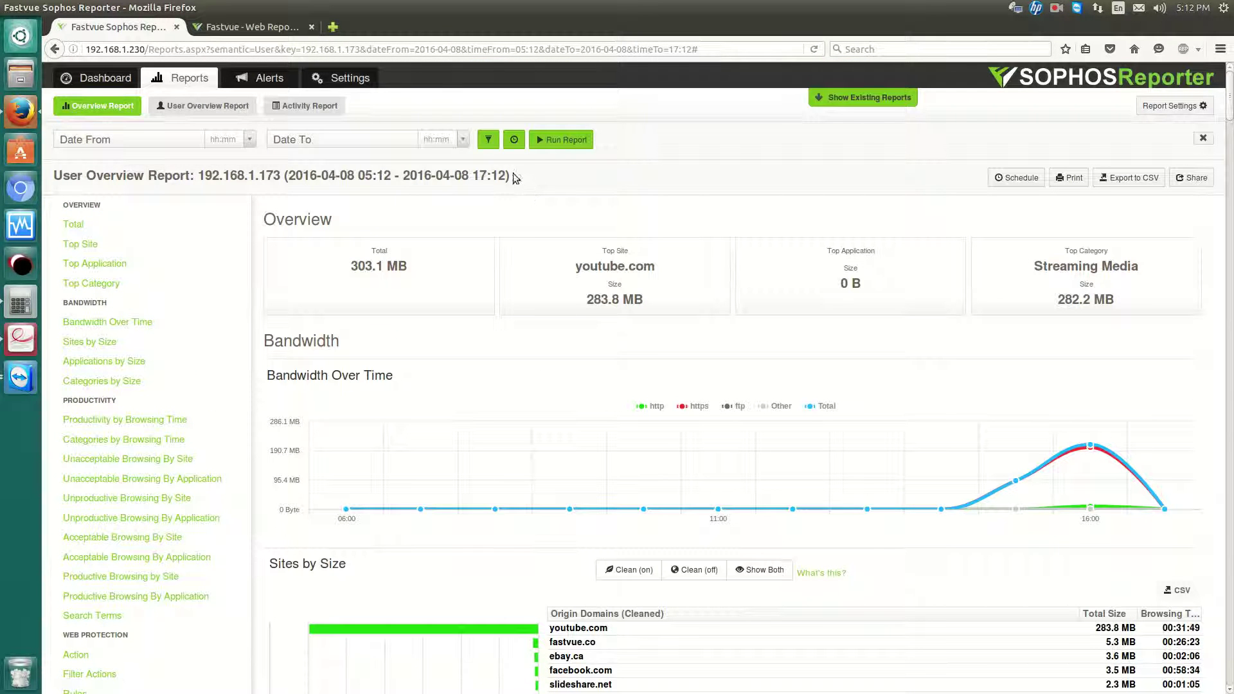
left_click(158, 143)
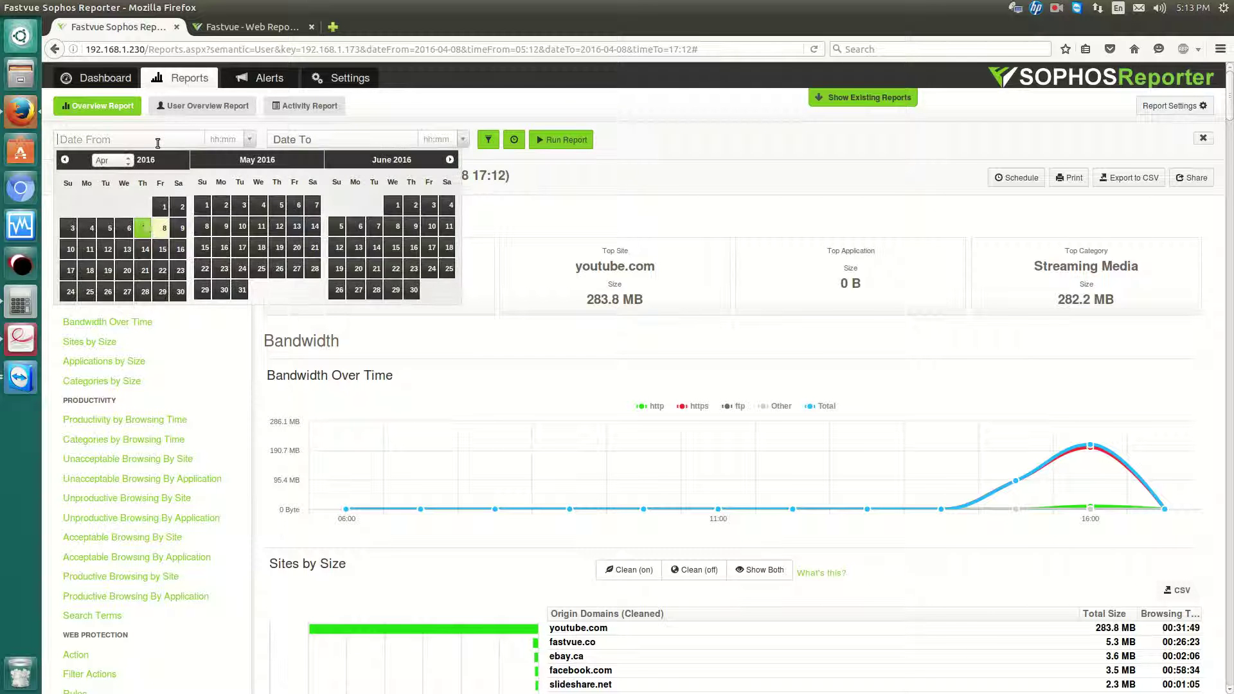
left_click(158, 207)
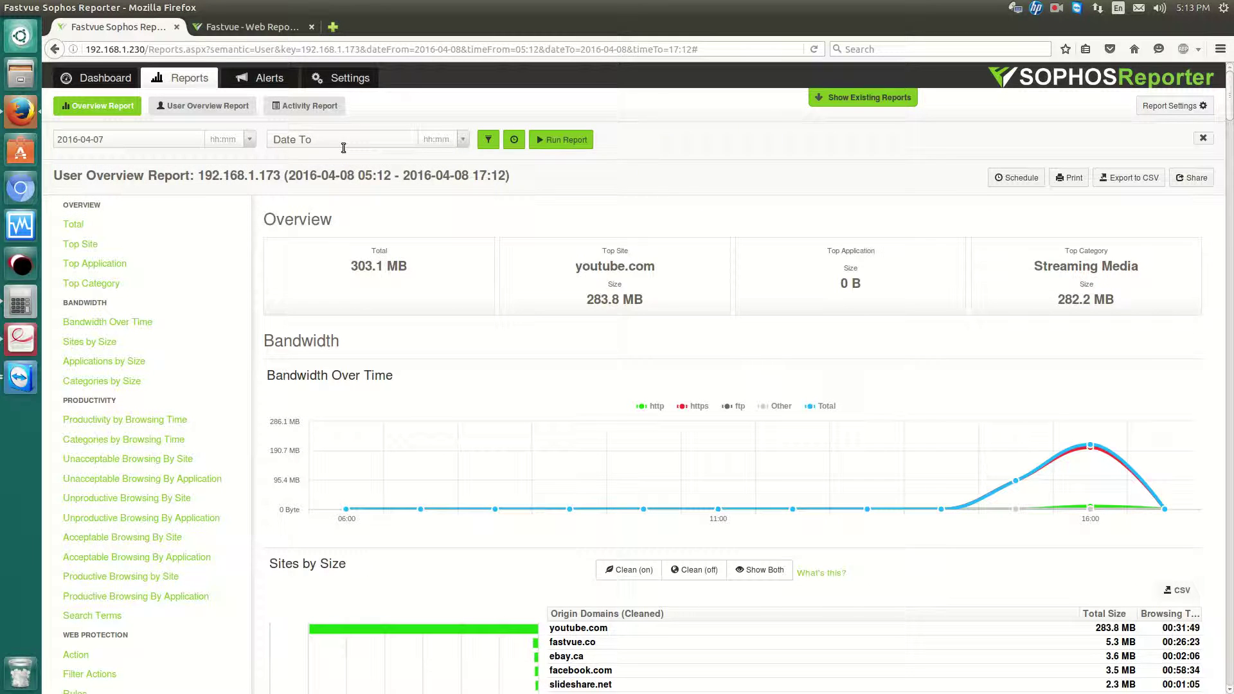
left_click(344, 141)
left_click(374, 230)
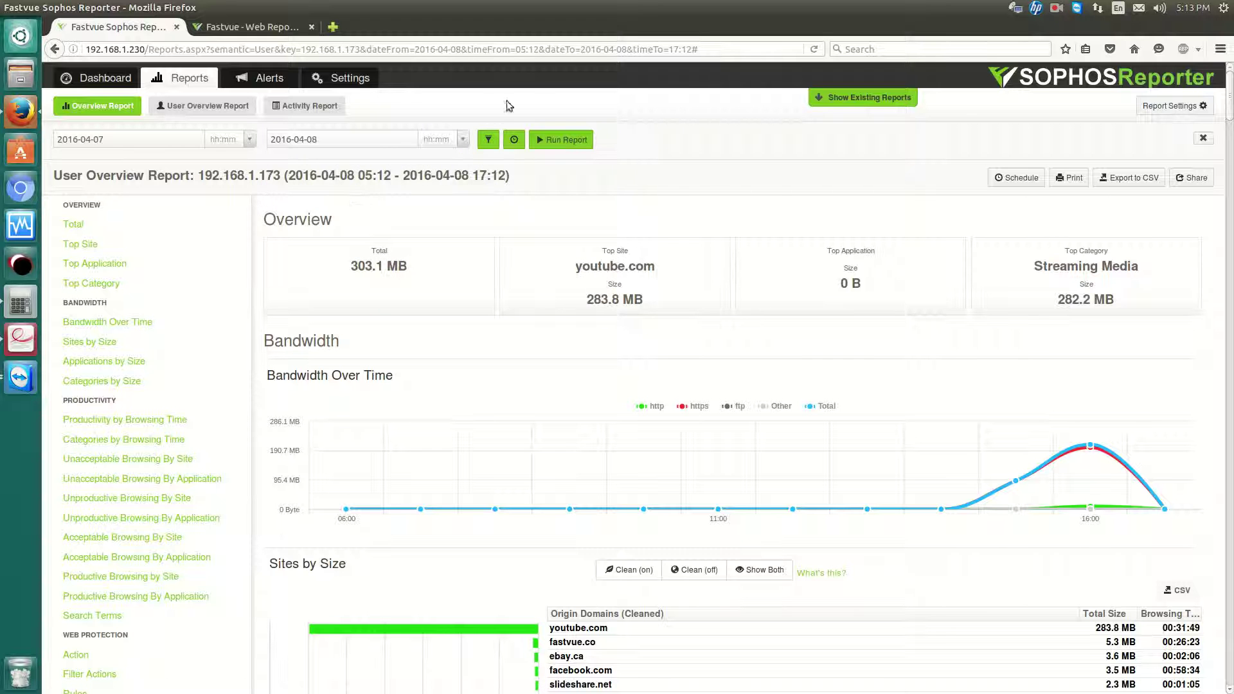
left_click(547, 140)
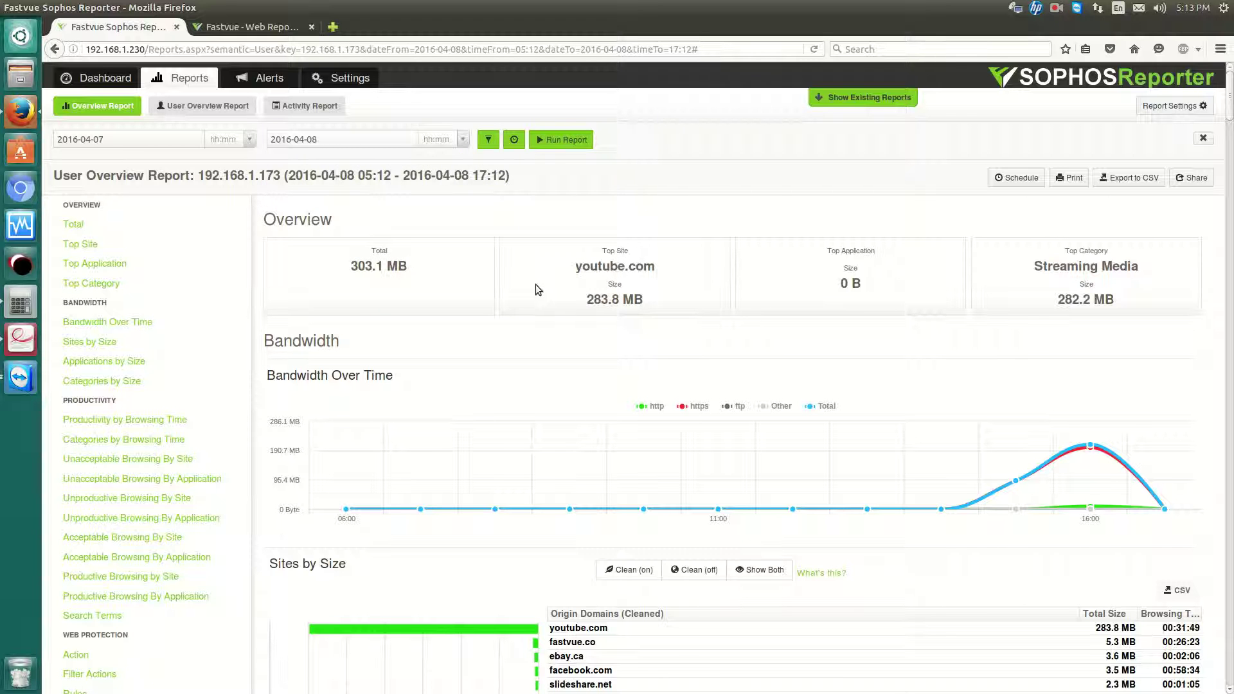
Run the Overview Report and scroll through Users, Departments and Sites by Size, then back to the top.
left_click(571, 143)
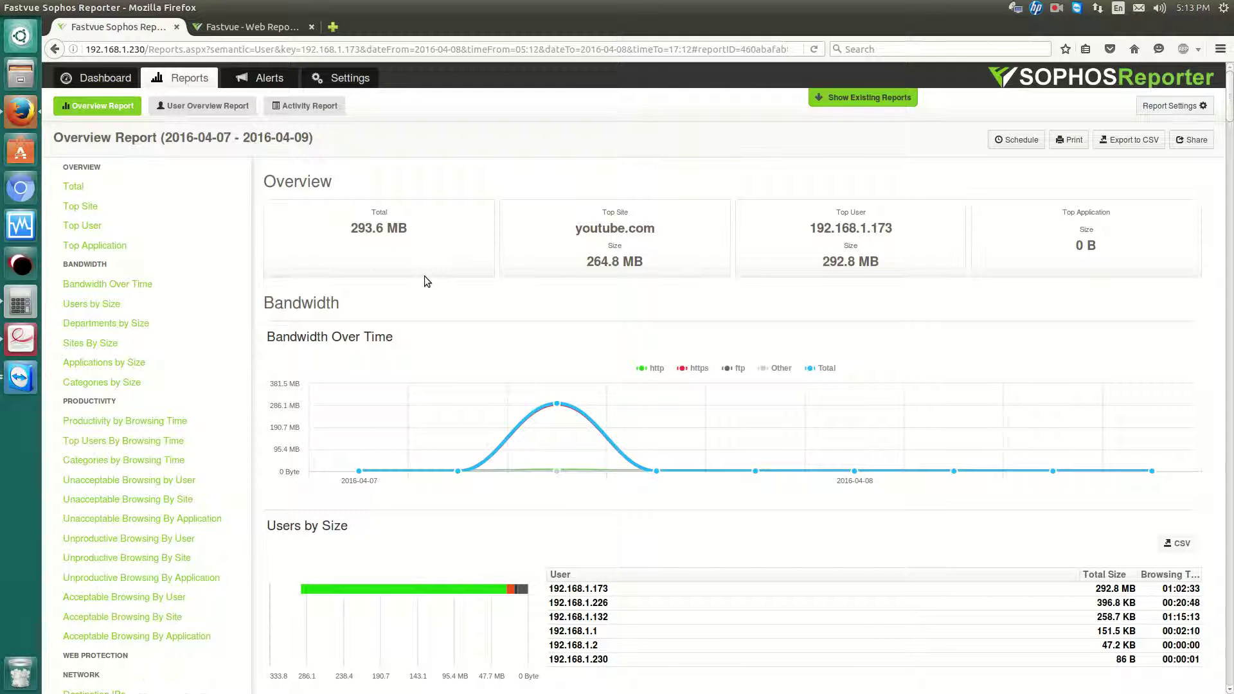
scroll(541, 307, "down", 7)
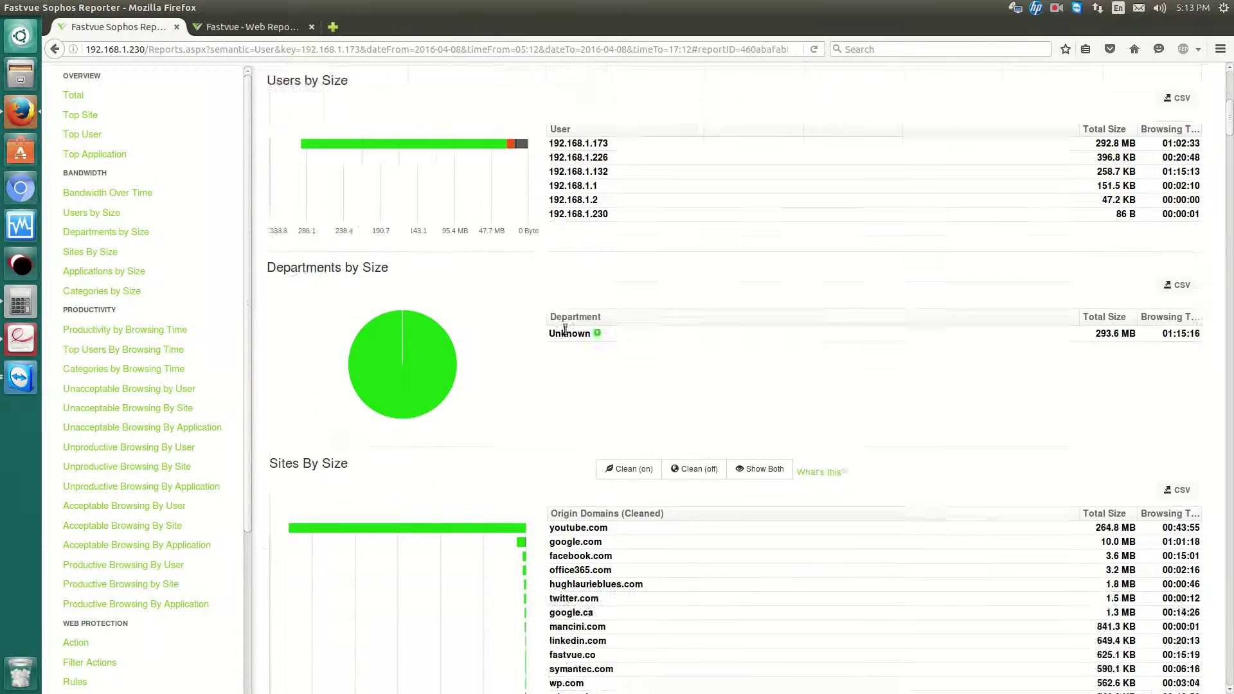
scroll(565, 326, "down", 2)
scroll(570, 316, "down", 5)
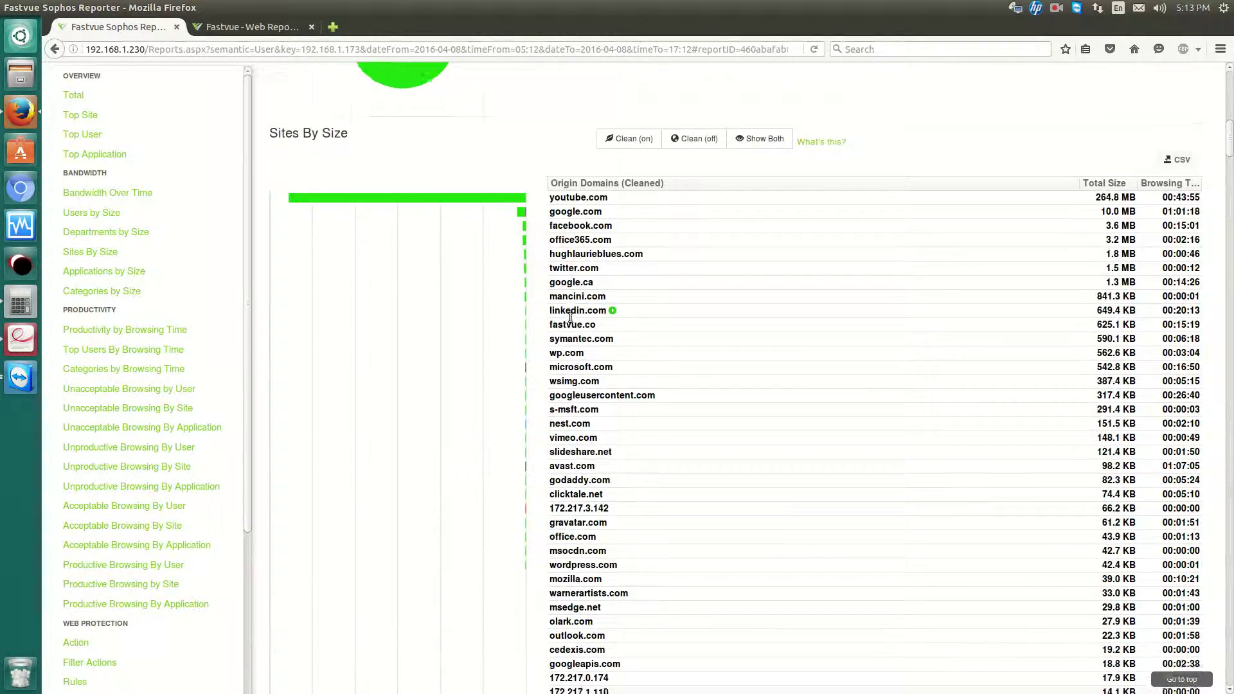
scroll(569, 316, "down", 5)
scroll(492, 310, "up", 10)
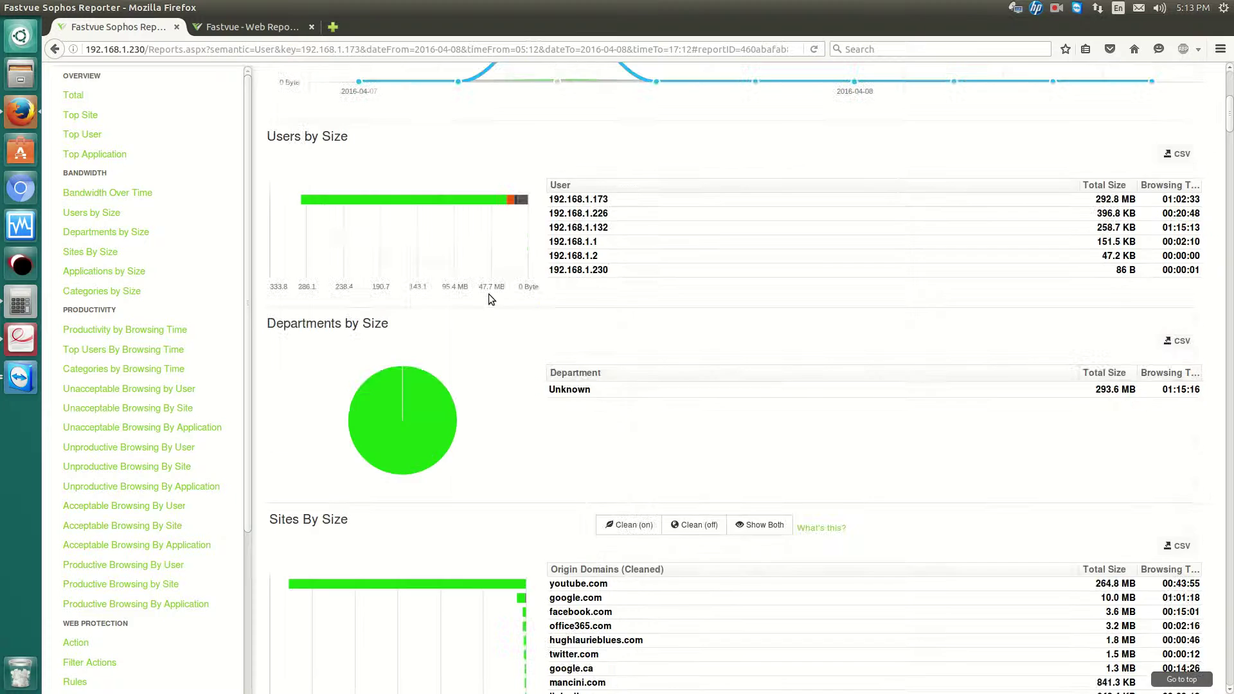
scroll(489, 294, "up", 6)
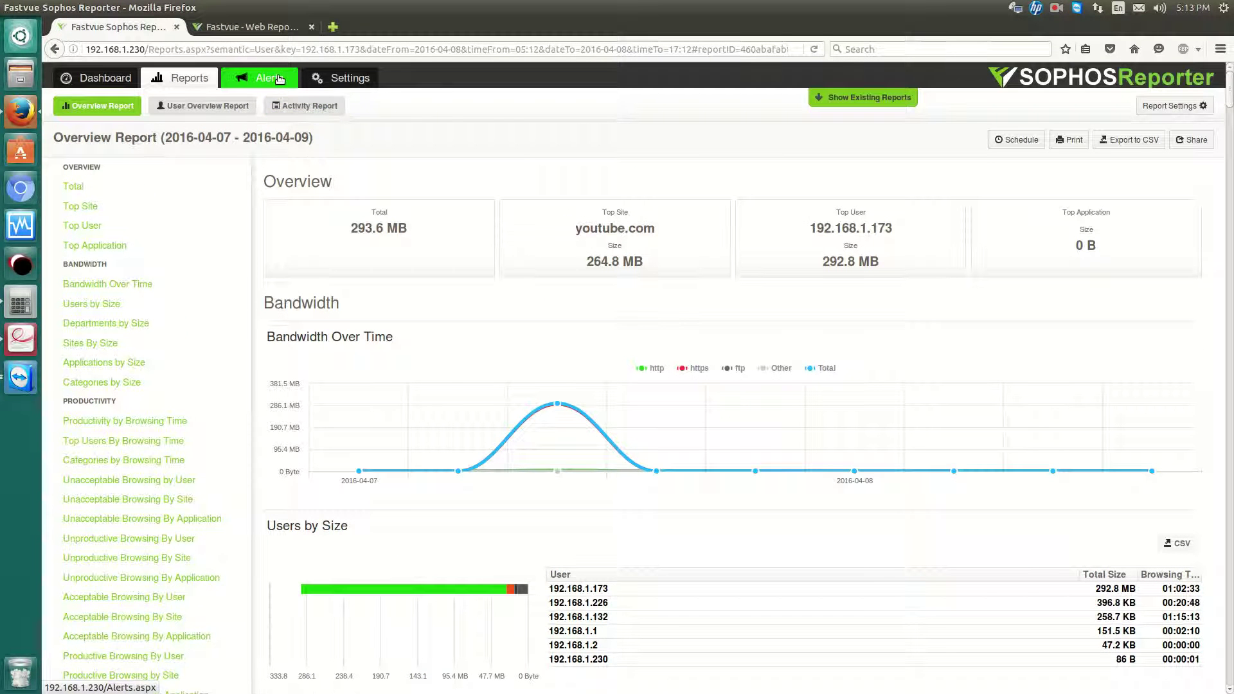
Open Settings > Productivity and scroll through the web category lists.
left_click(337, 78)
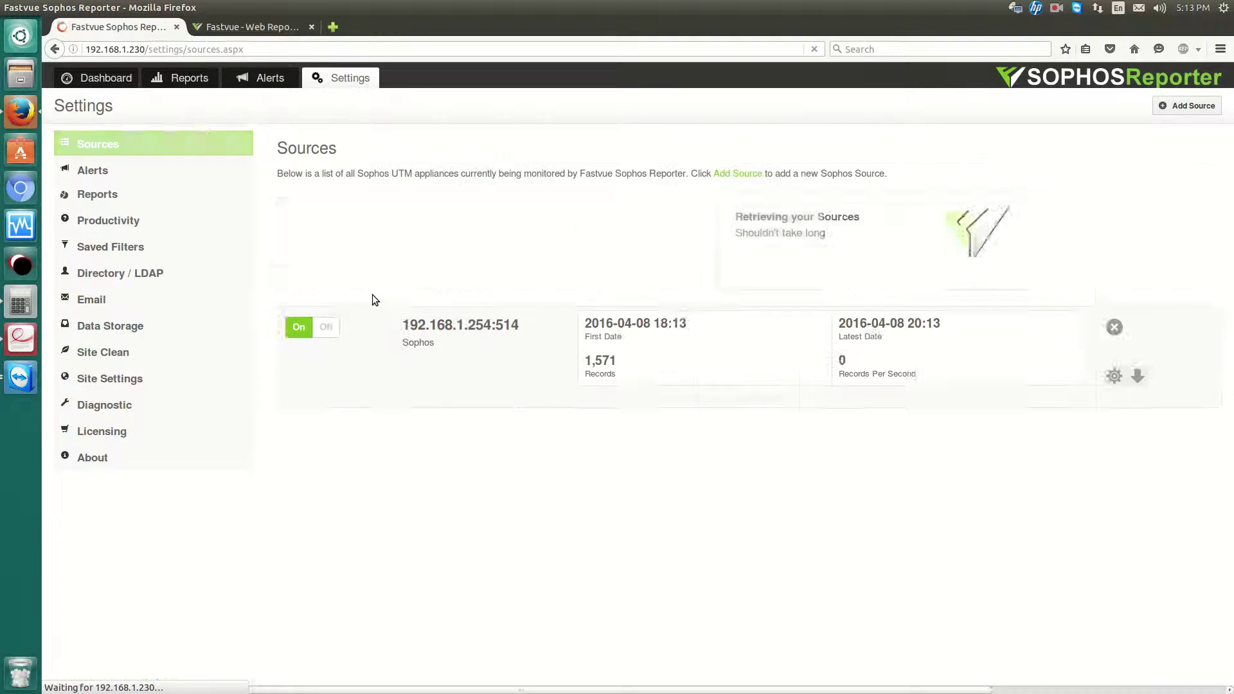
left_click(158, 213)
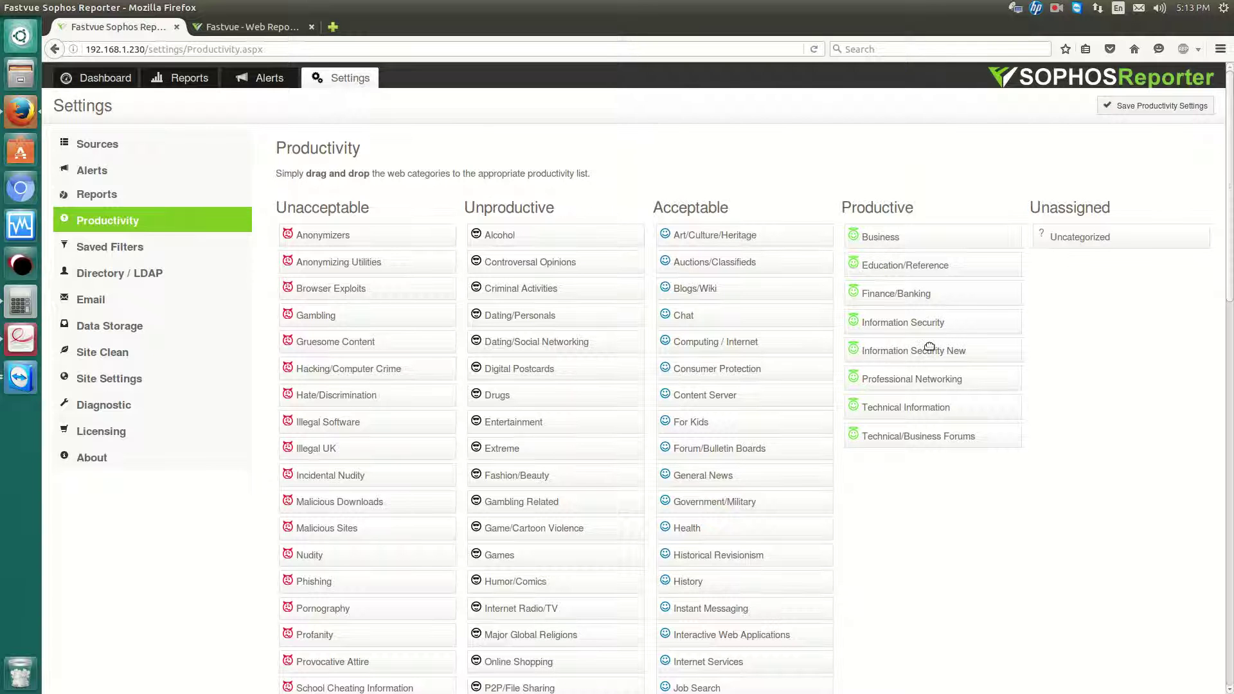
scroll(928, 351, "down", 1)
scroll(928, 350, "down", 5)
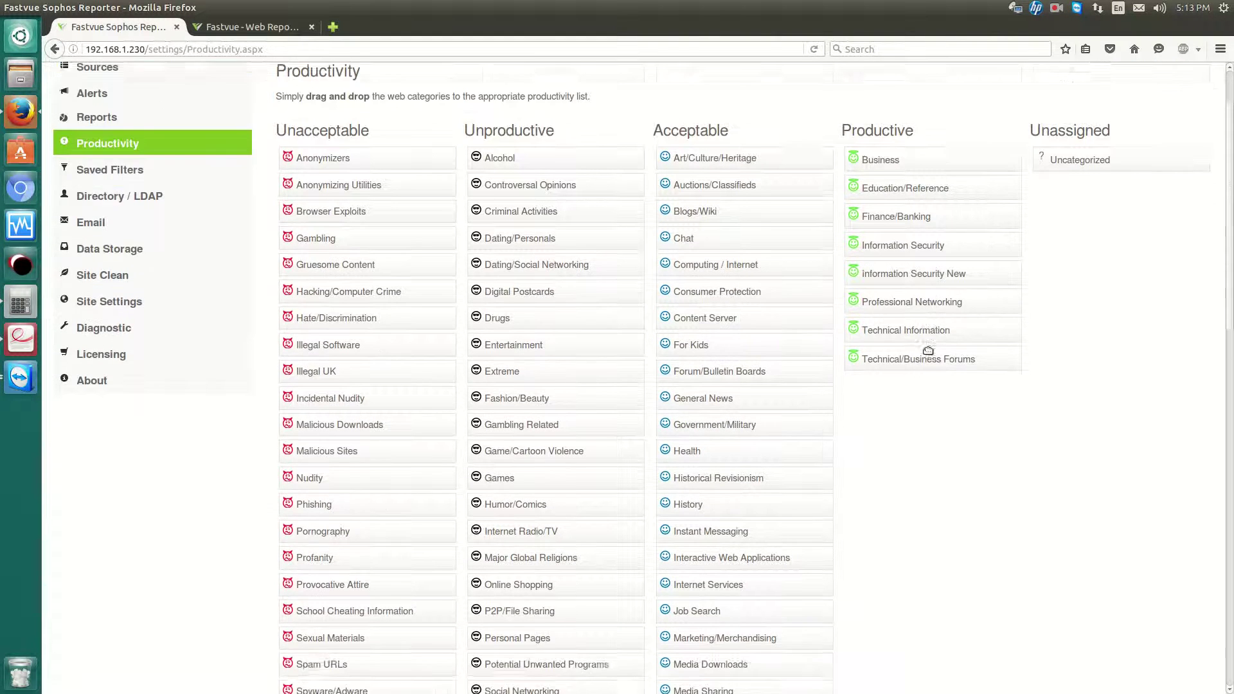
scroll(923, 349, "up", 5)
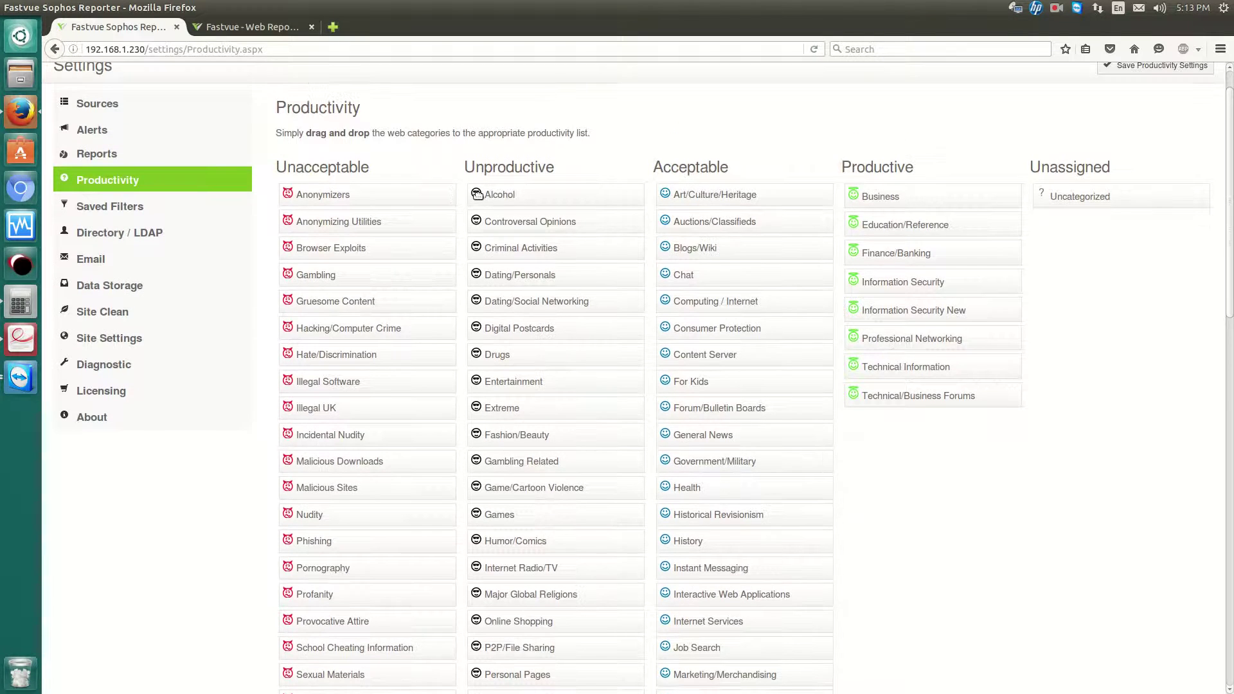
Review the Threat Detected alert's criteria and properties, then view Data Storage usage of 708.4 KB.
left_click(111, 137)
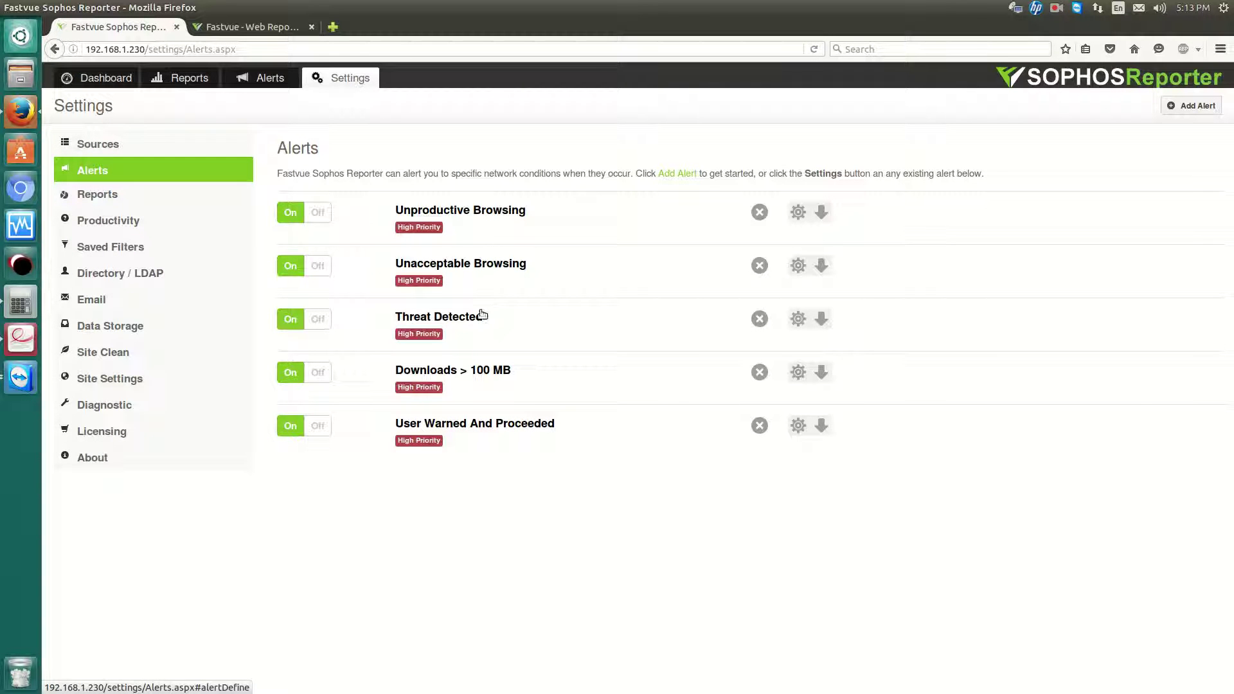
left_click(798, 322)
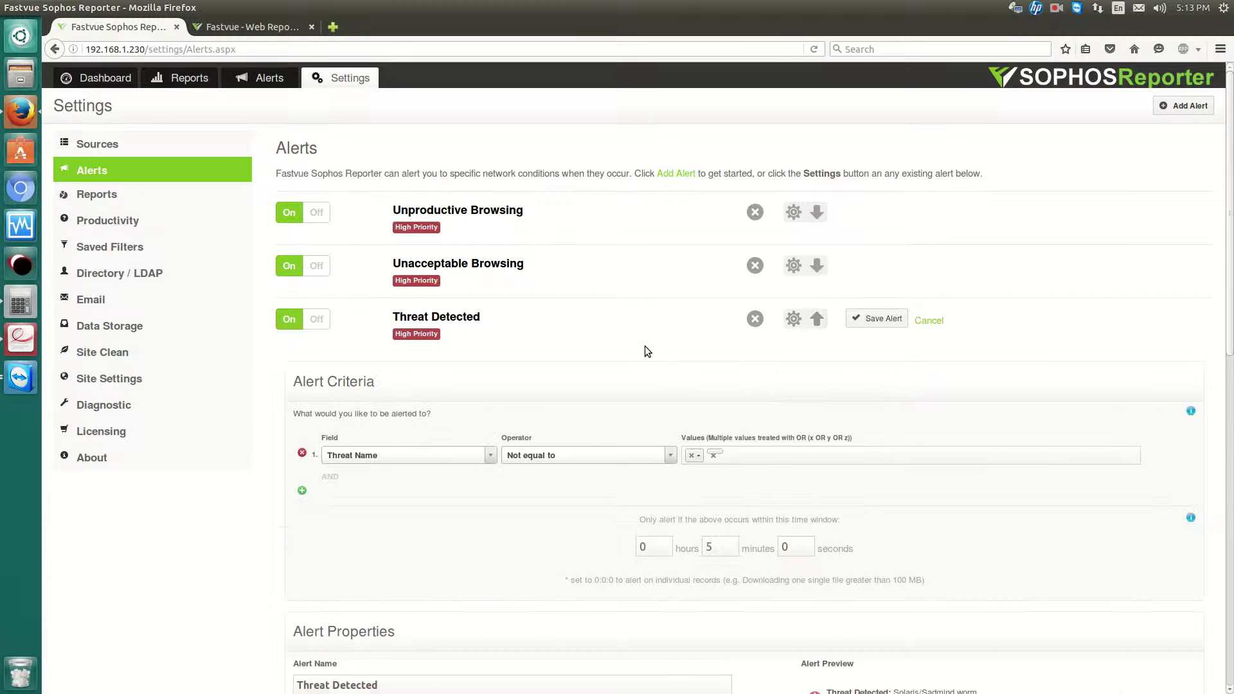
scroll(645, 346, "down", 1)
scroll(645, 345, "down", 3)
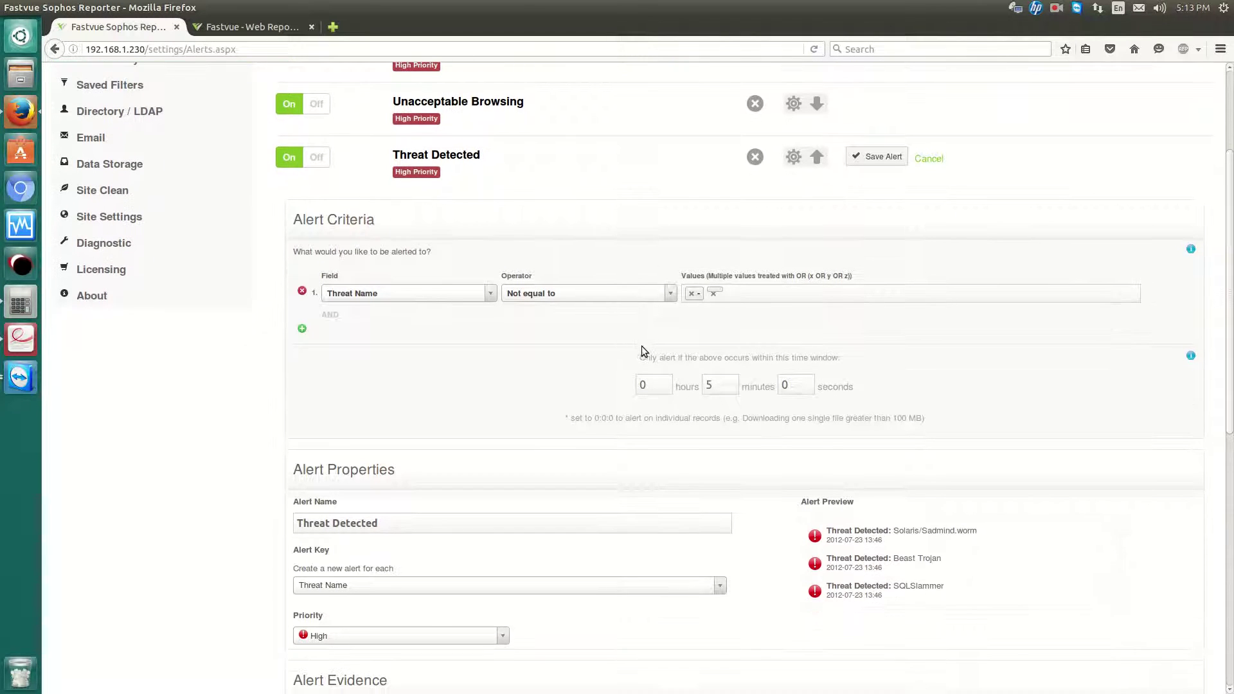
scroll(263, 314, "up", 4)
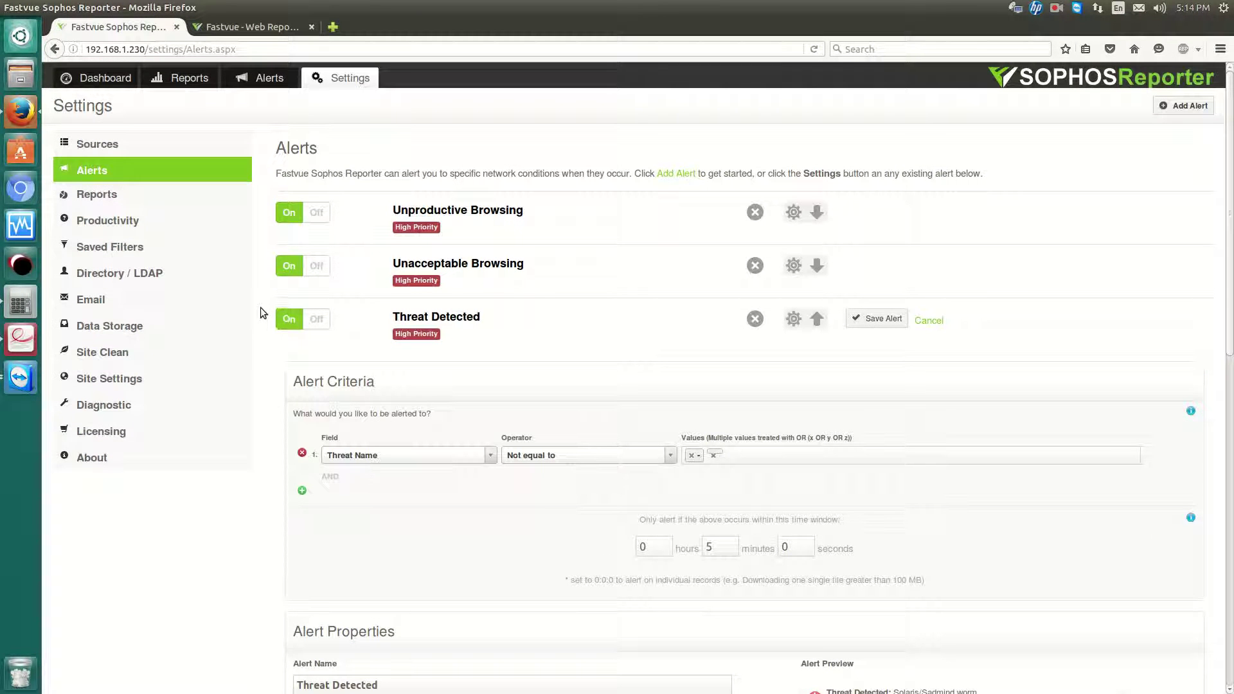
left_click(199, 312)
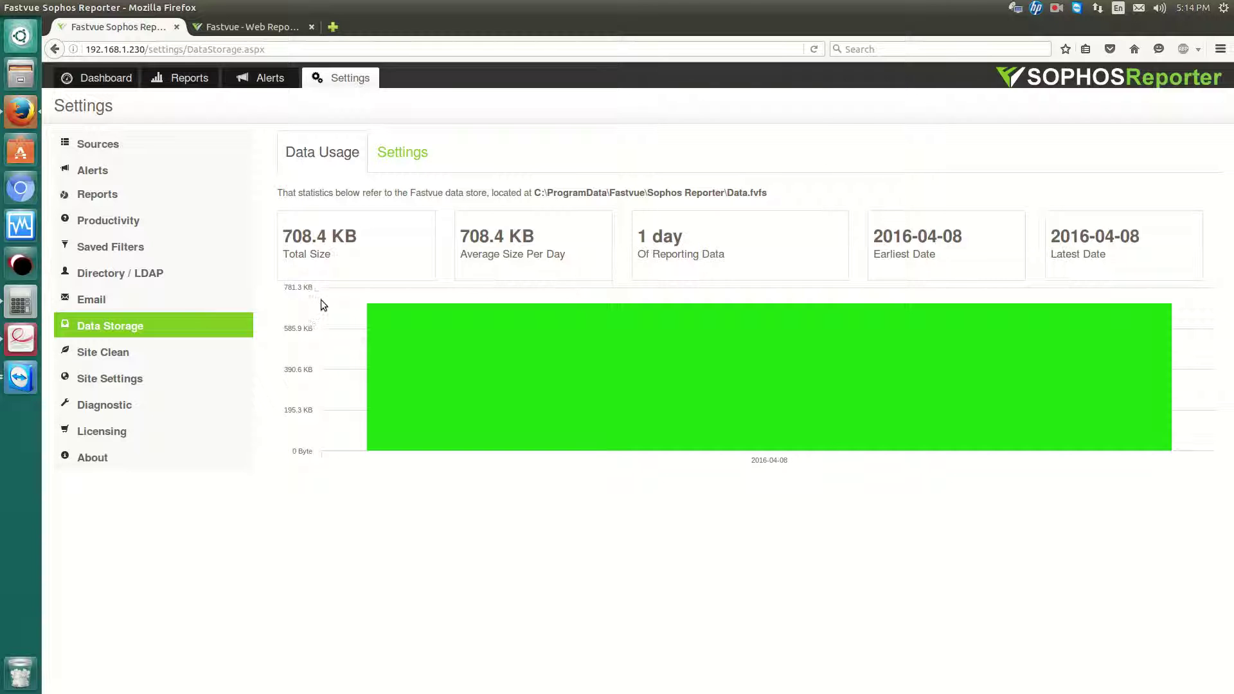
View the Email server settings, then go back to the Reports page.
left_click(103, 306)
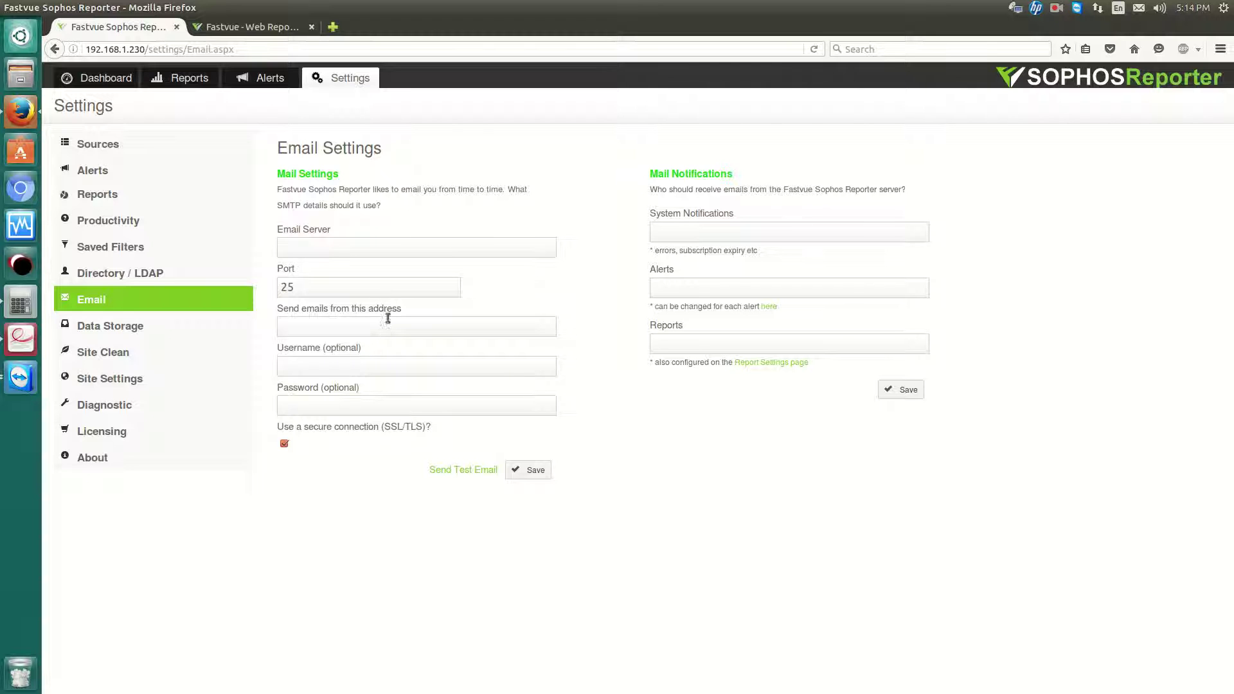
left_click(167, 77)
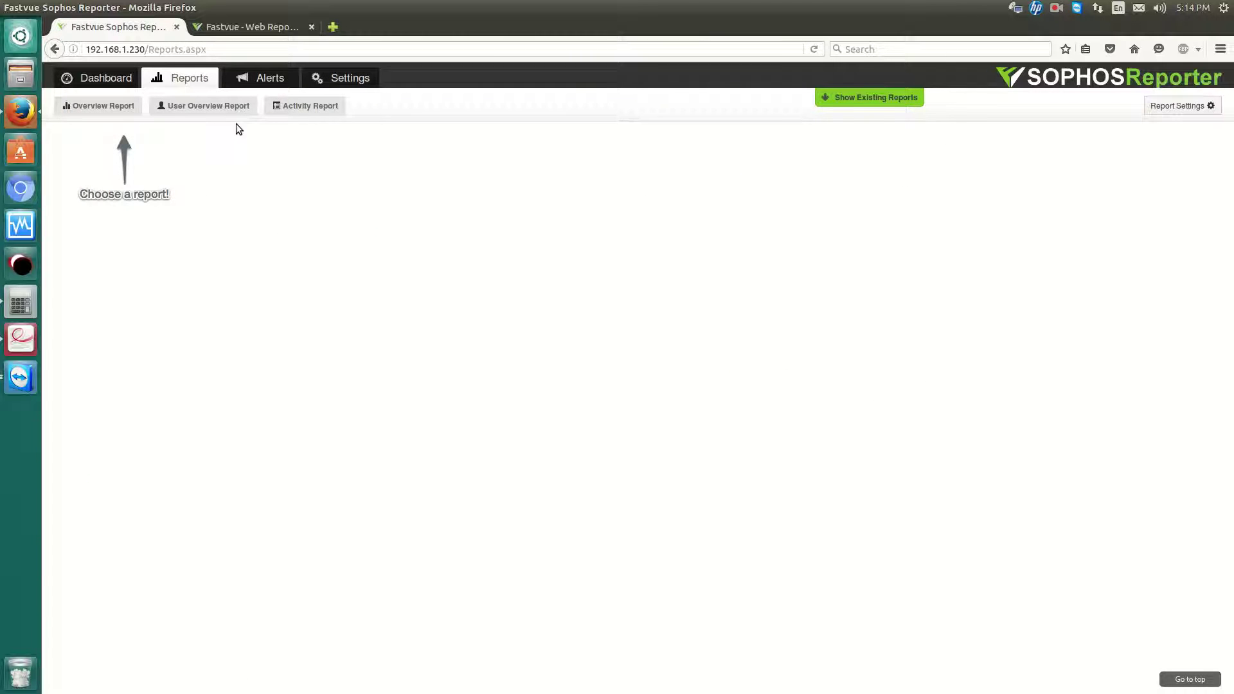
Look at the Overview Report's scheduling options, close them without scheduling, and go to Alerts.
left_click(61, 105)
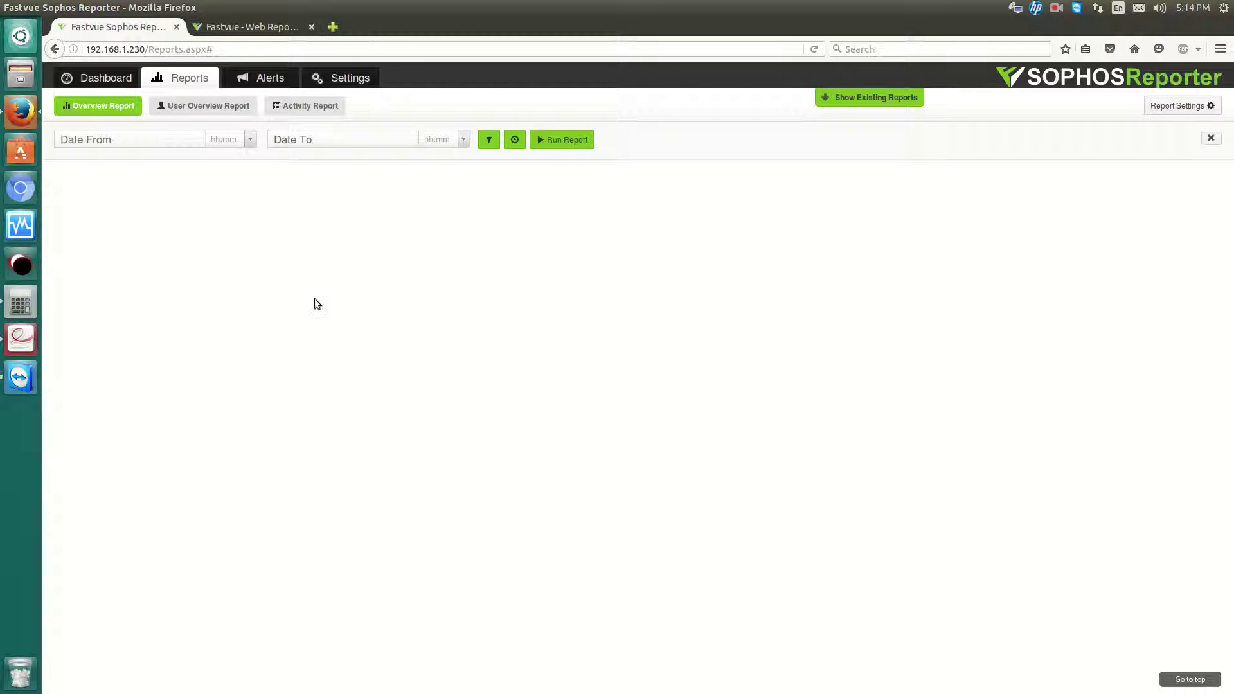
left_click(514, 140)
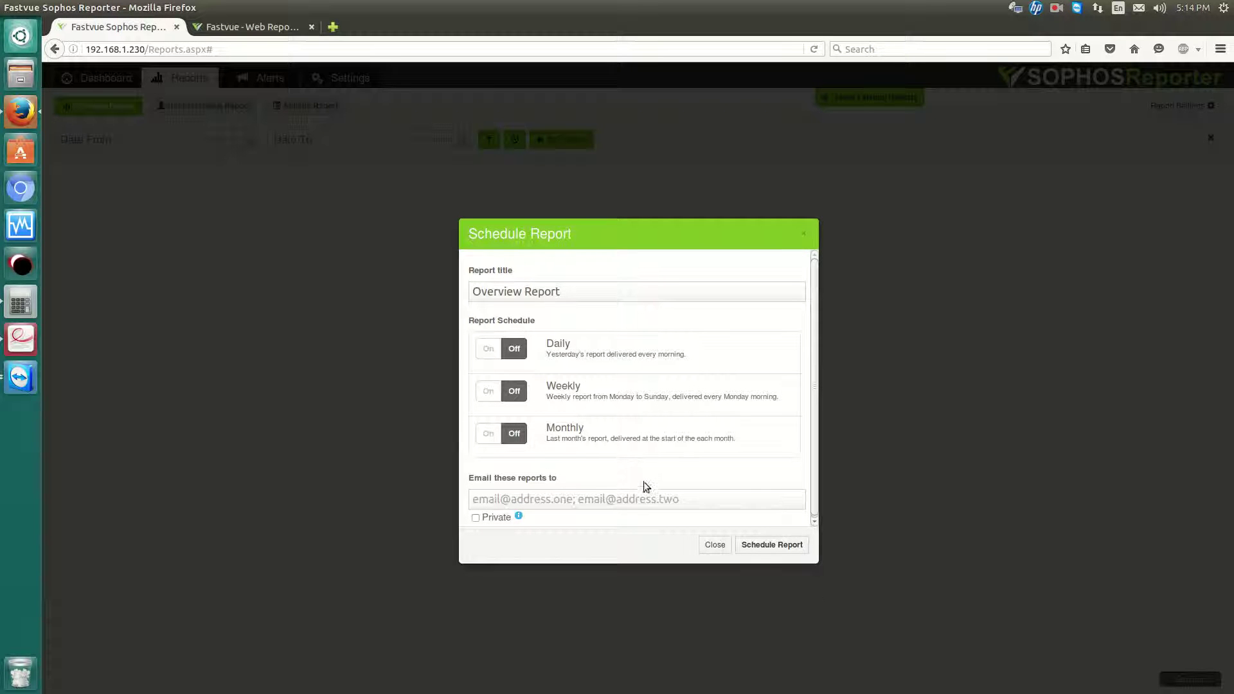
left_click(714, 544)
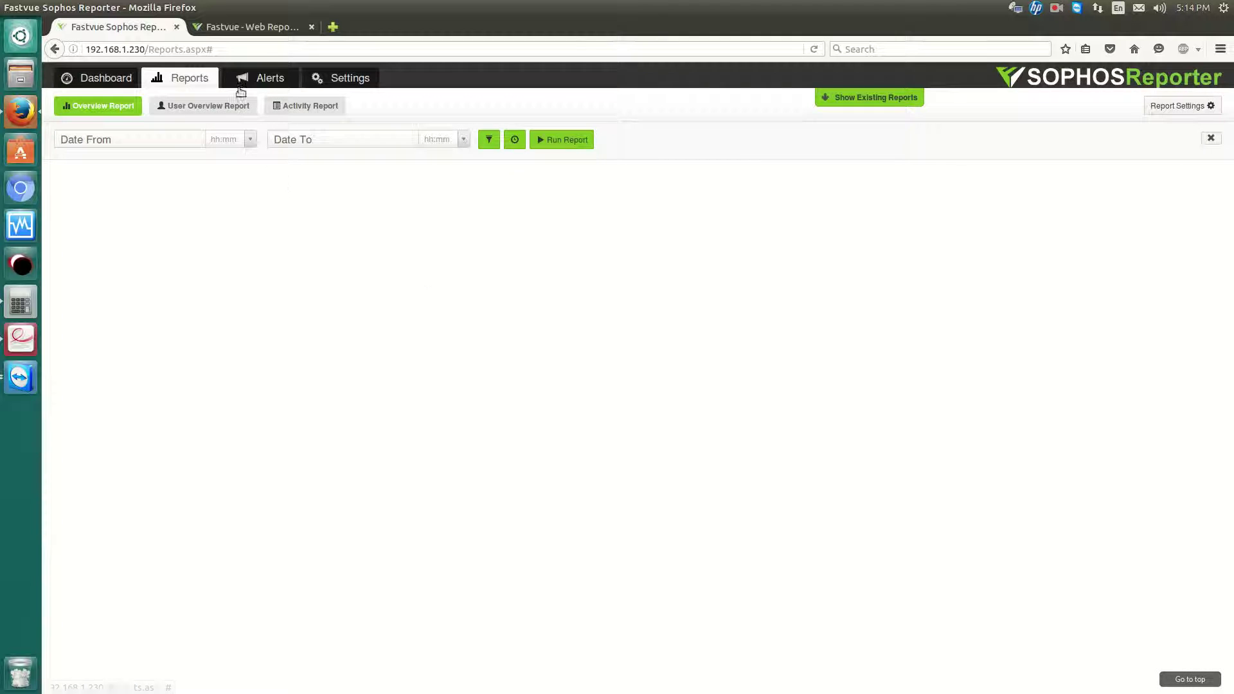
left_click(263, 78)
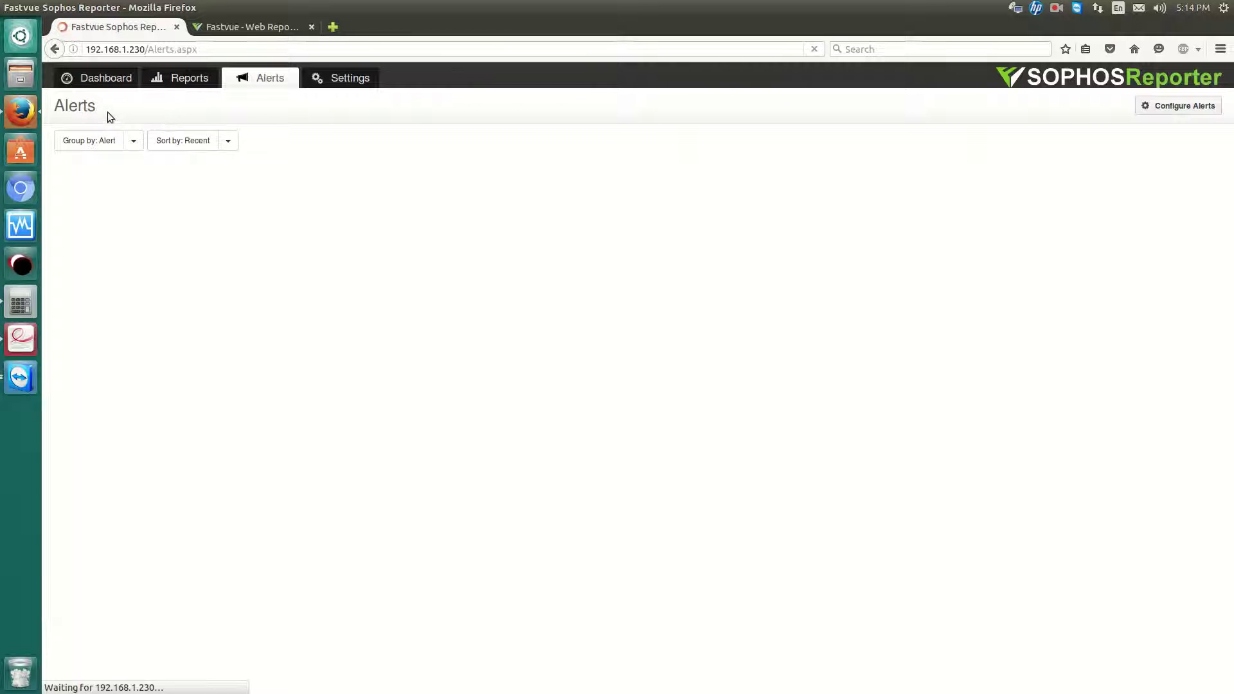
Show the Web Protection dashboard and scroll its widgets, facebook.com leading allowed undesirable sites.
left_click(112, 80)
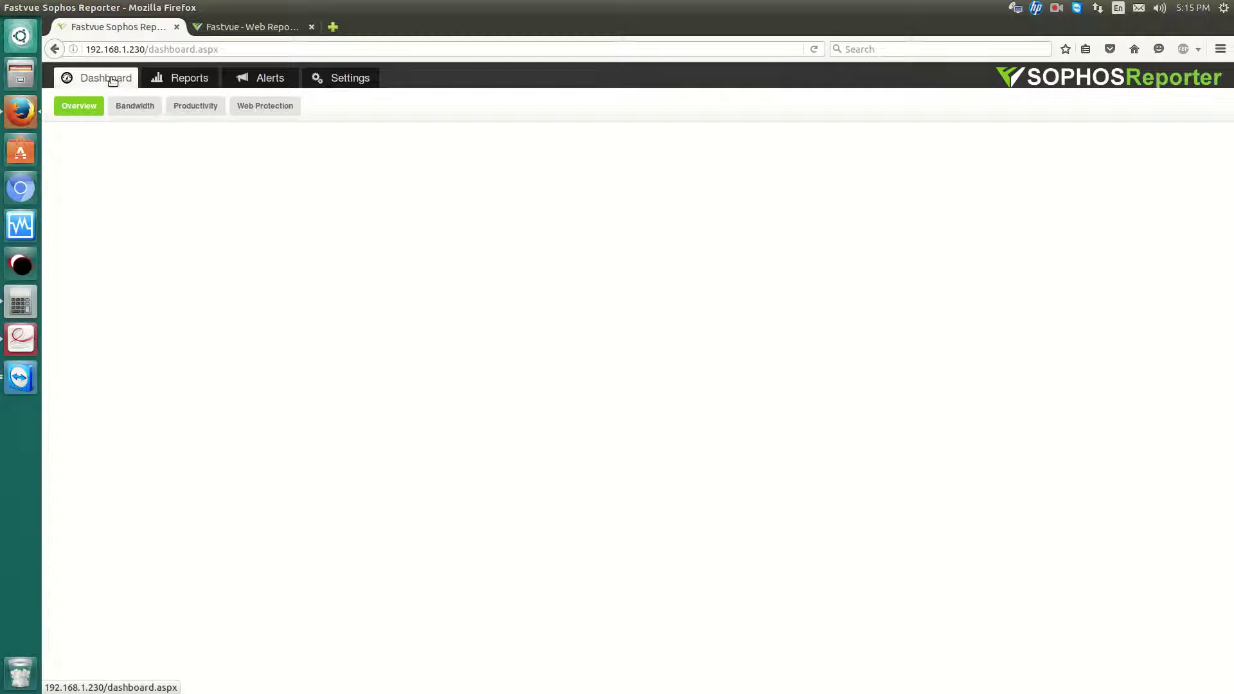
left_click(265, 110)
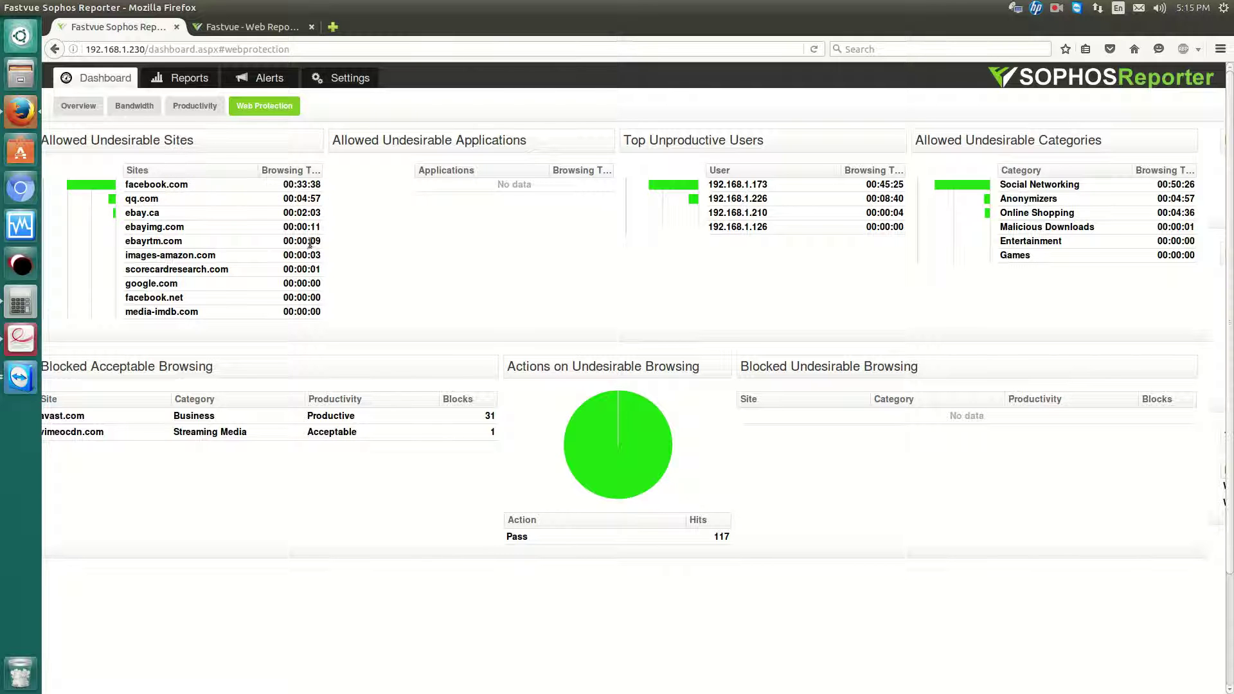
scroll(489, 246, "down", 3)
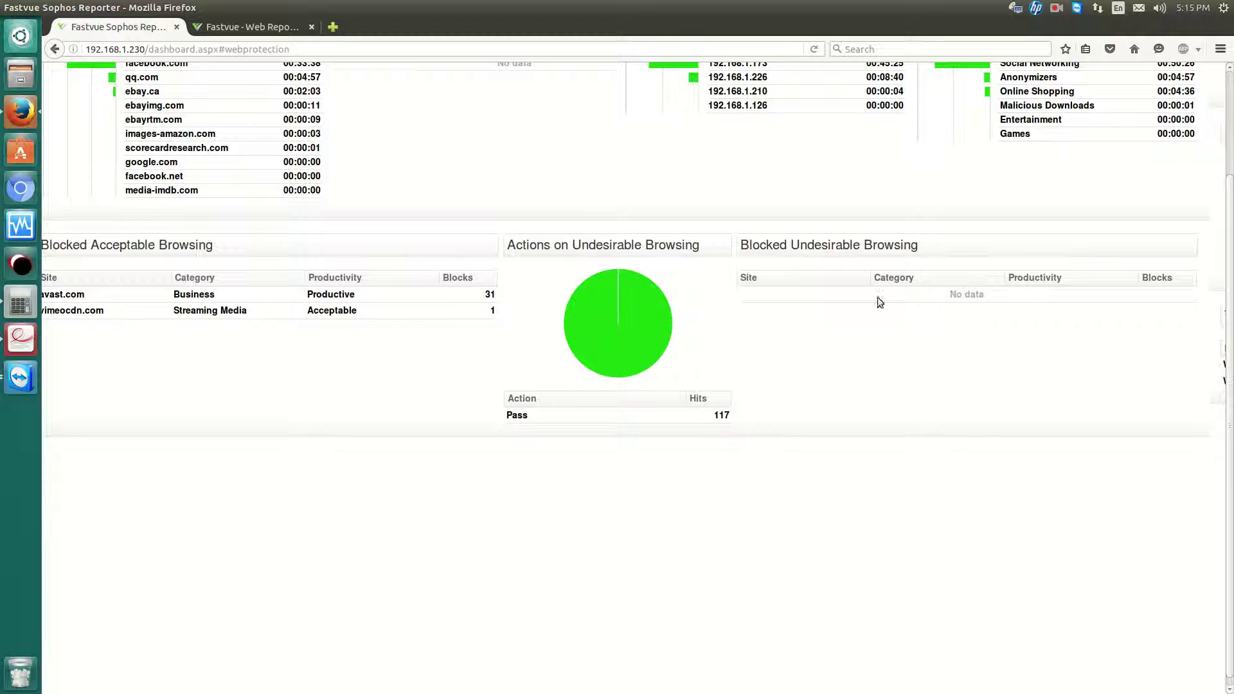
scroll(444, 361, "up", 3)
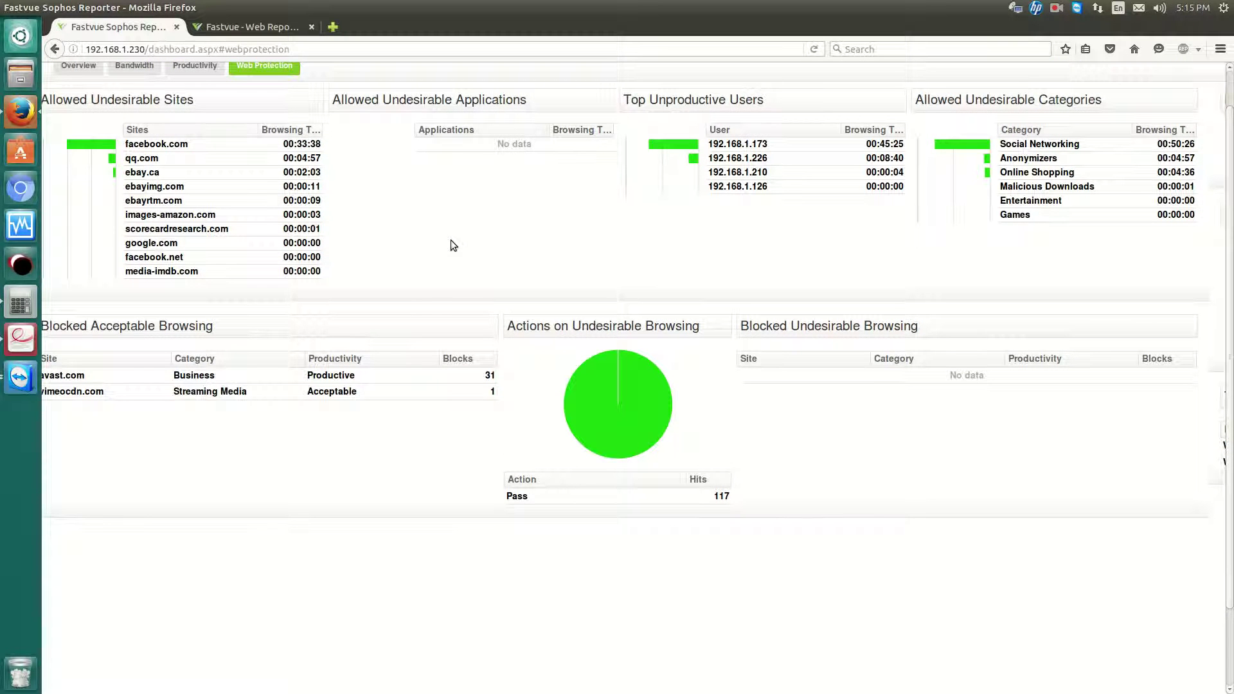
scroll(448, 247, "up", 1)
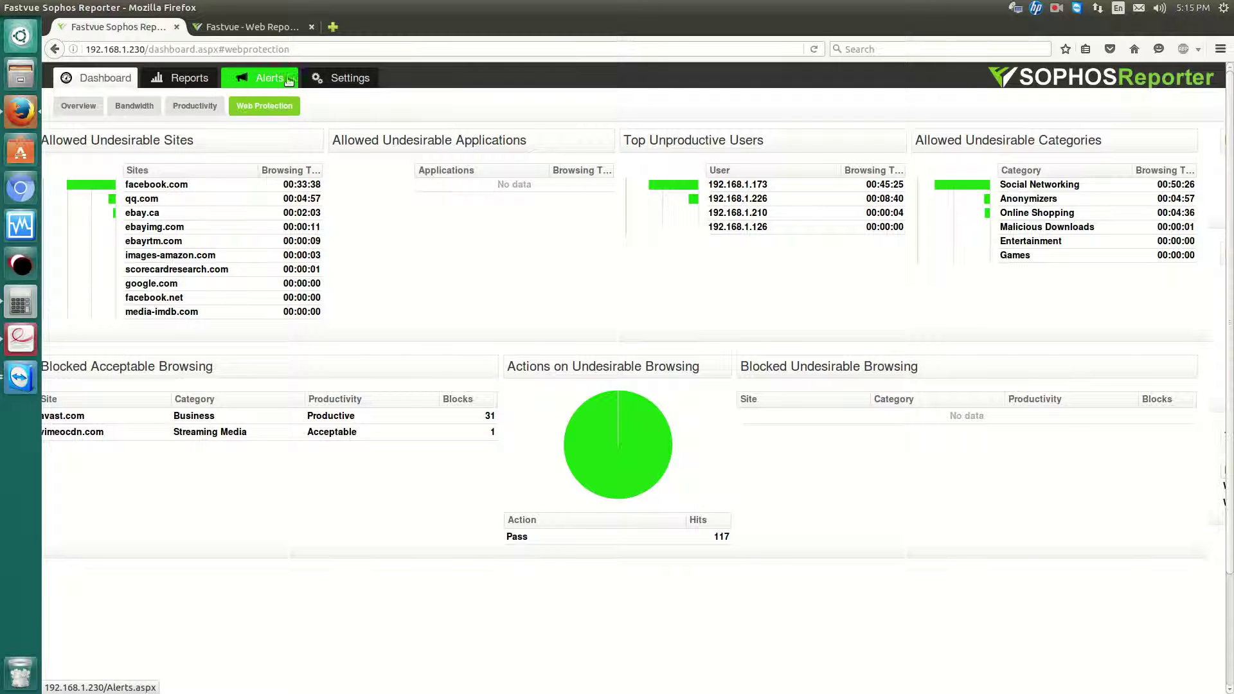
Review the Directory / LDAP settings, then return to the Sources page showing the 192.168.1.254:514 source.
left_click(326, 78)
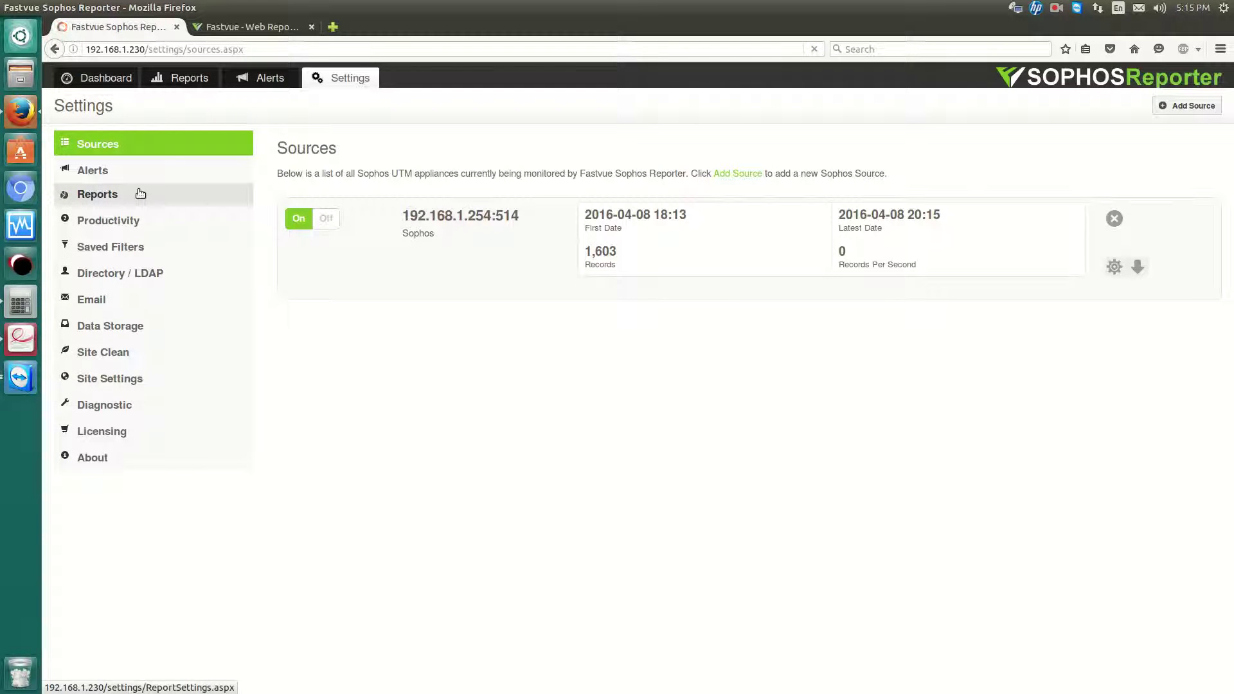
left_click(152, 275)
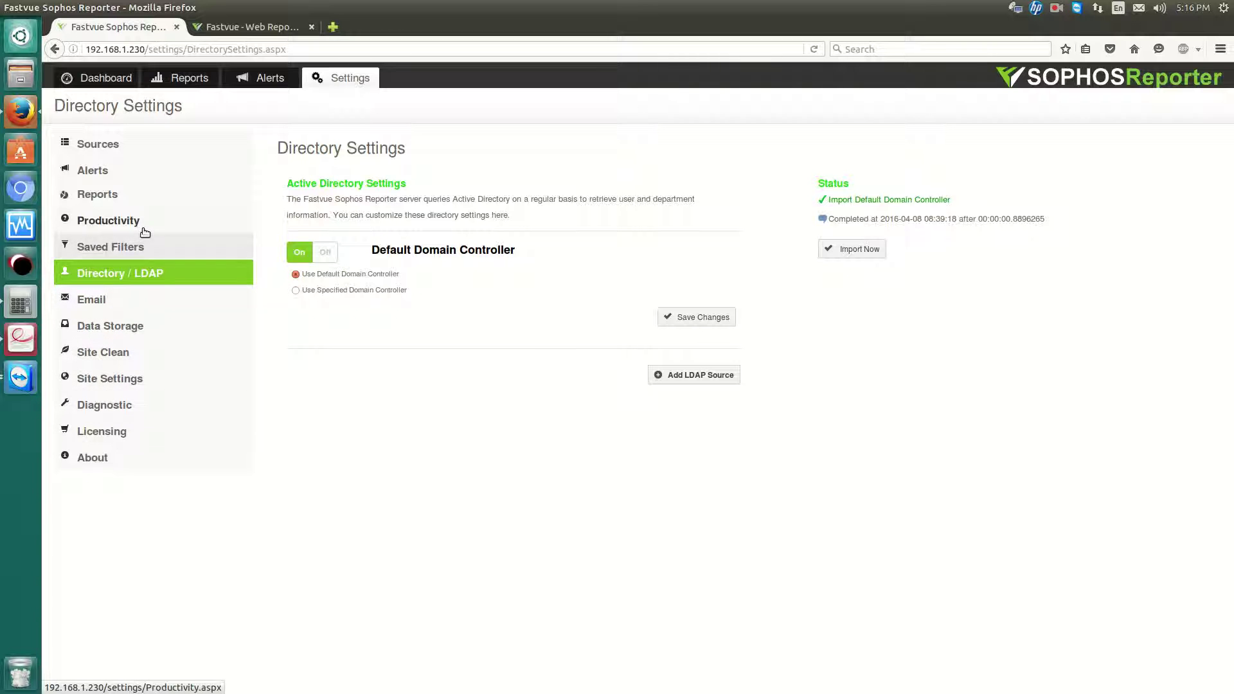
left_click(108, 147)
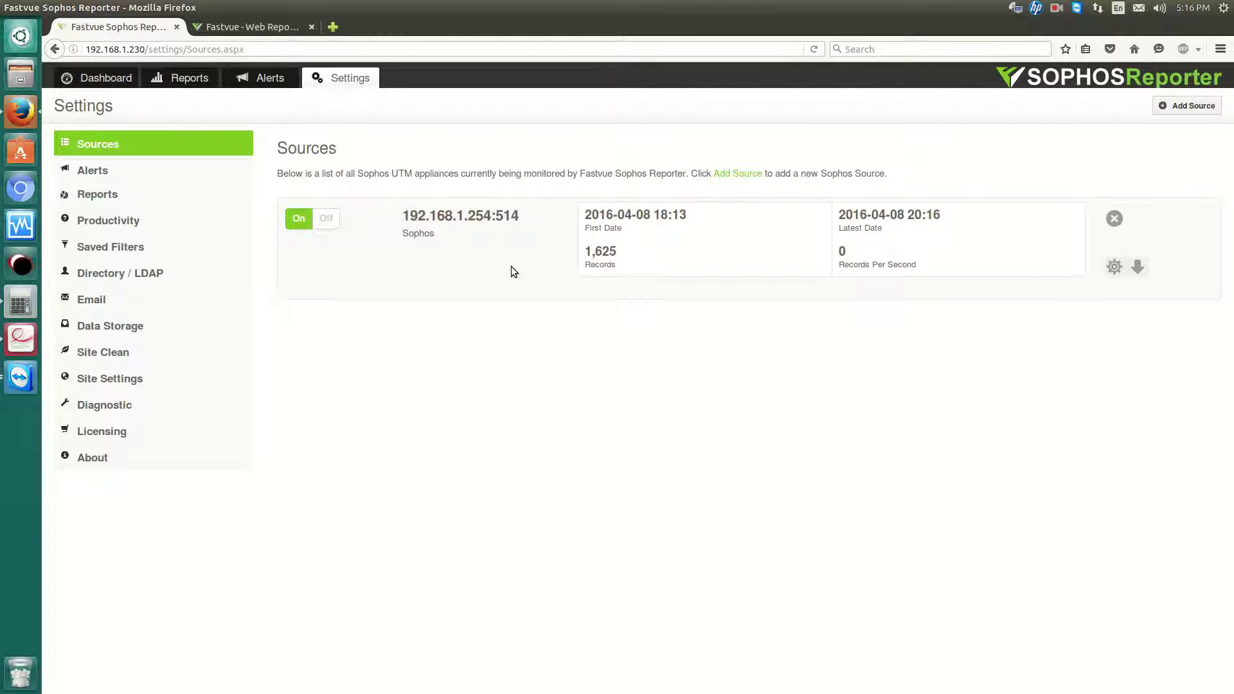
Return to the dashboard Overview and review 340.5 MB bandwidth, 12% productive browsing and 87% firewall passes.
left_click(103, 78)
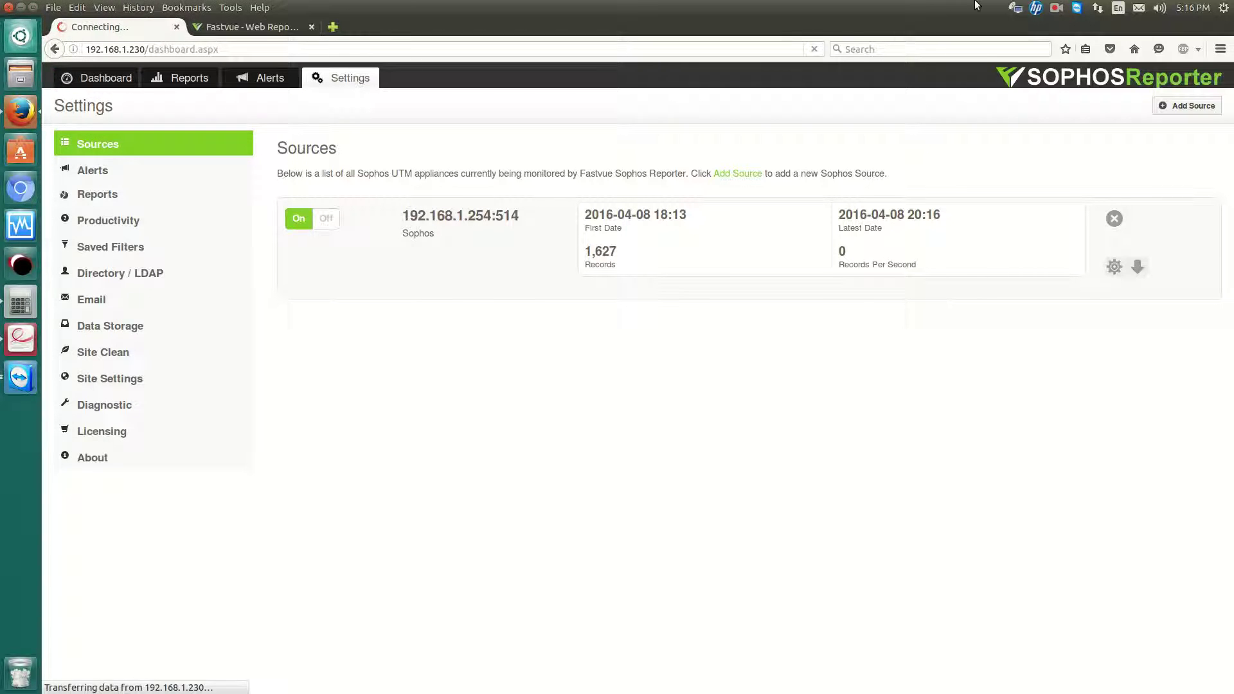
left_click(1055, 8)
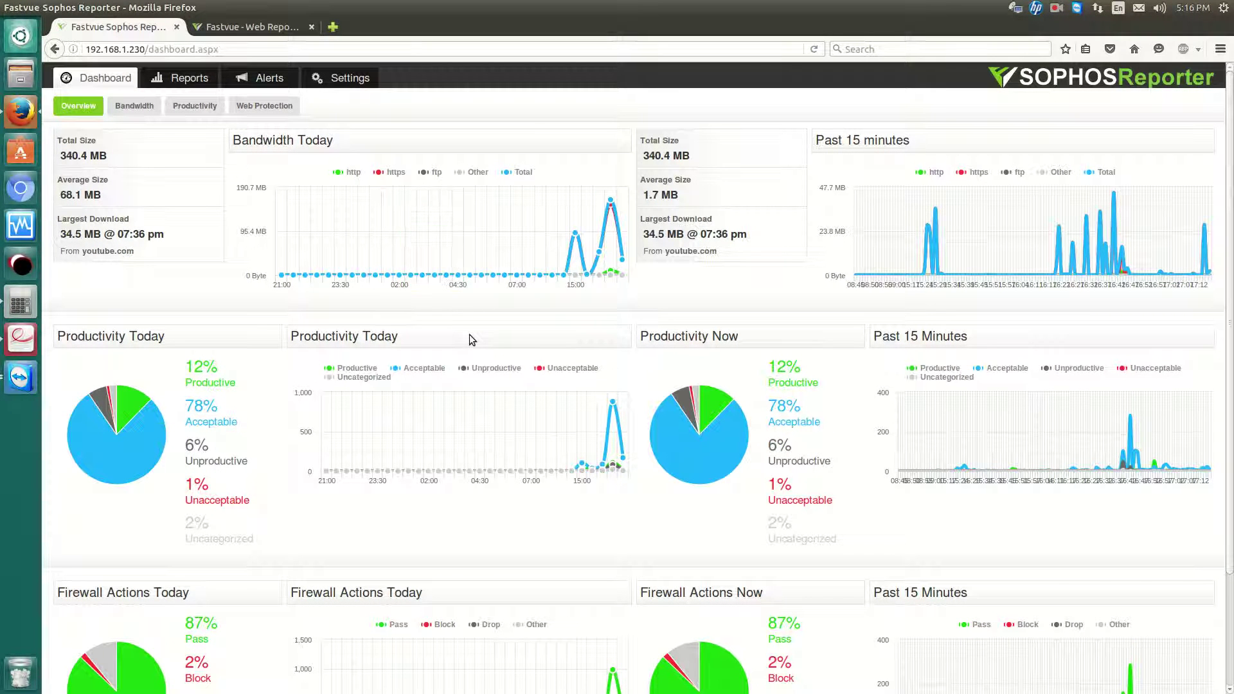
scroll(469, 335, "down", 2)
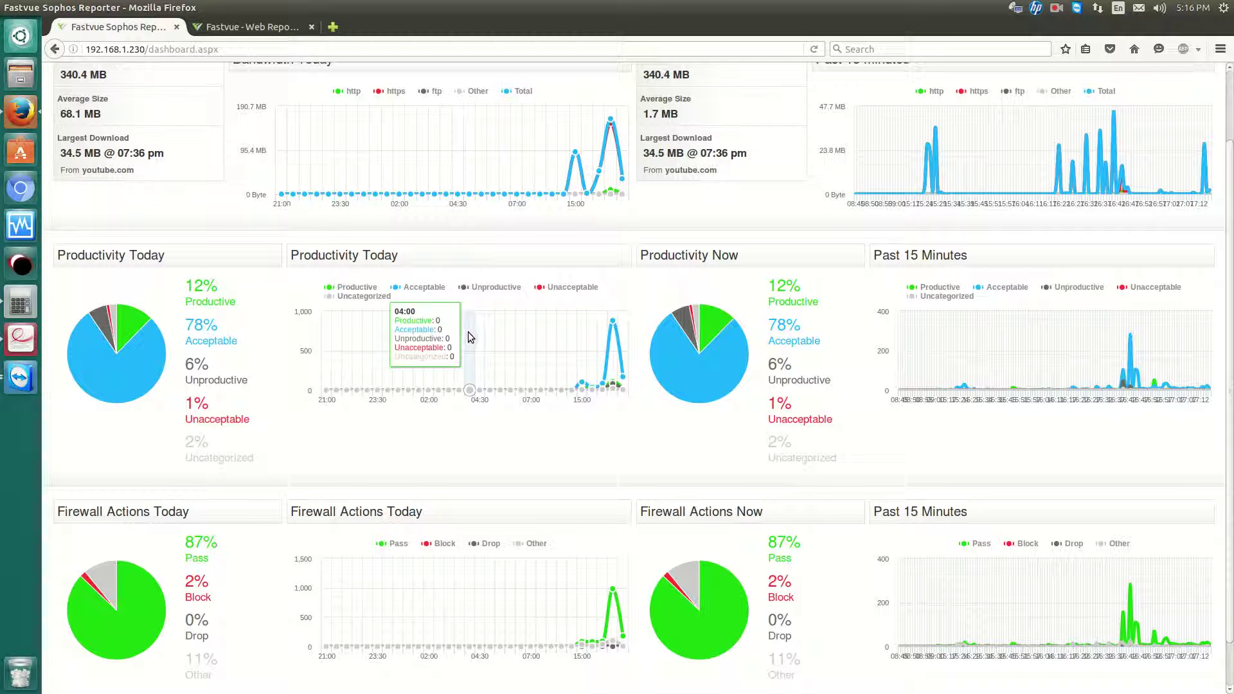
scroll(468, 340, "up", 2)
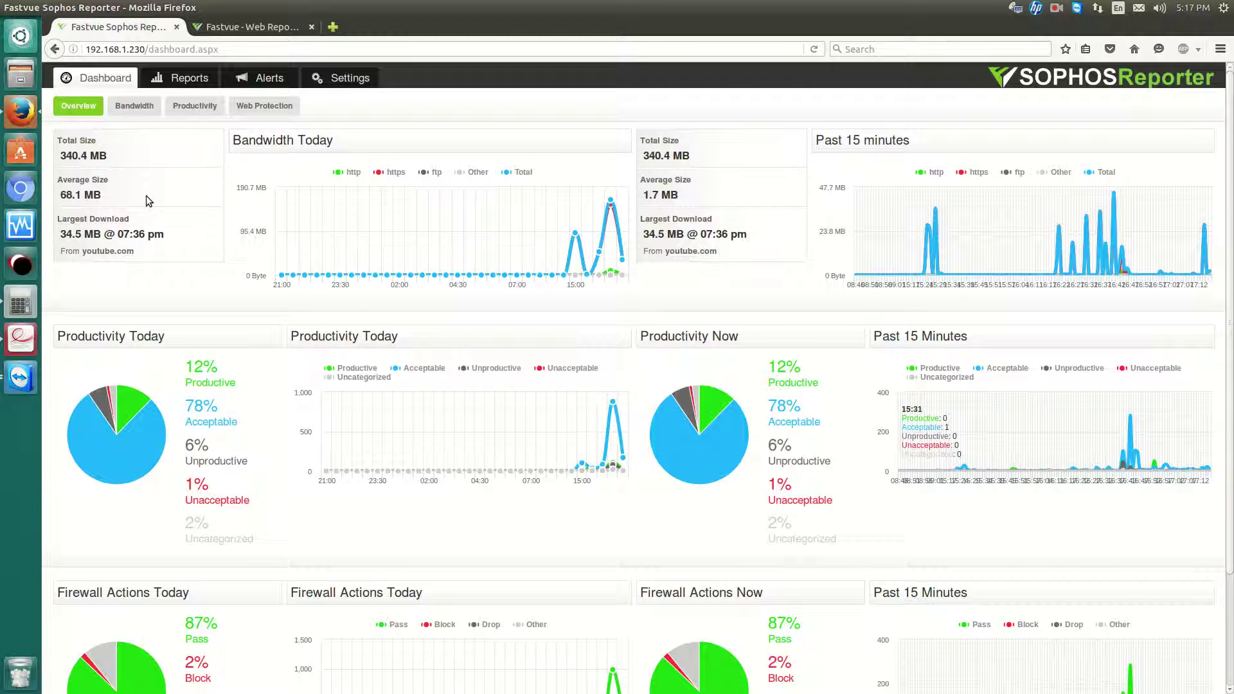
mouse_move(149, 201)
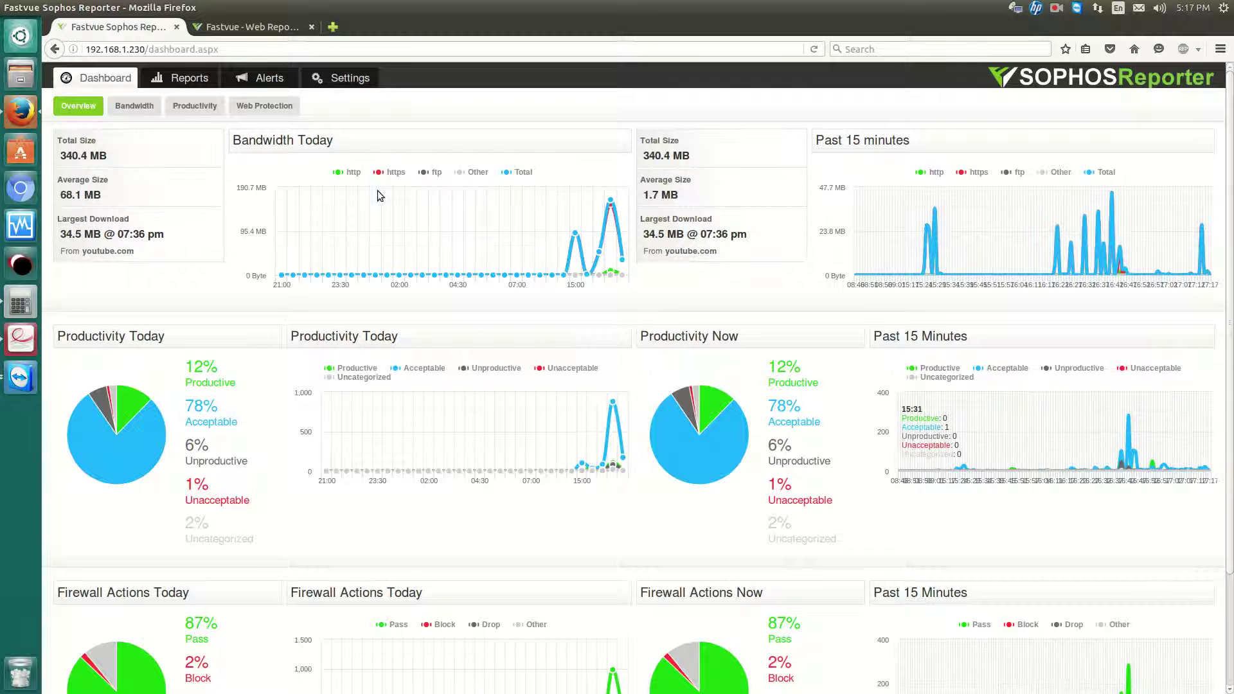
scroll(752, 200, "down", 3)
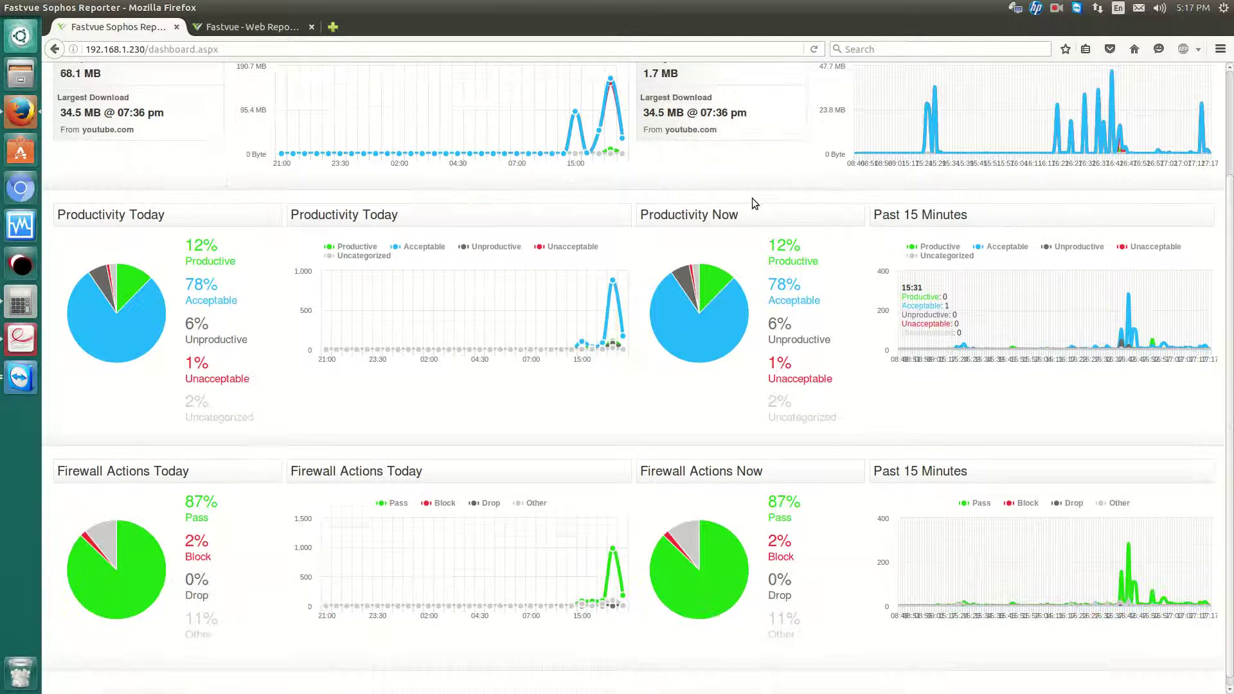
scroll(587, 368, "up", 3)
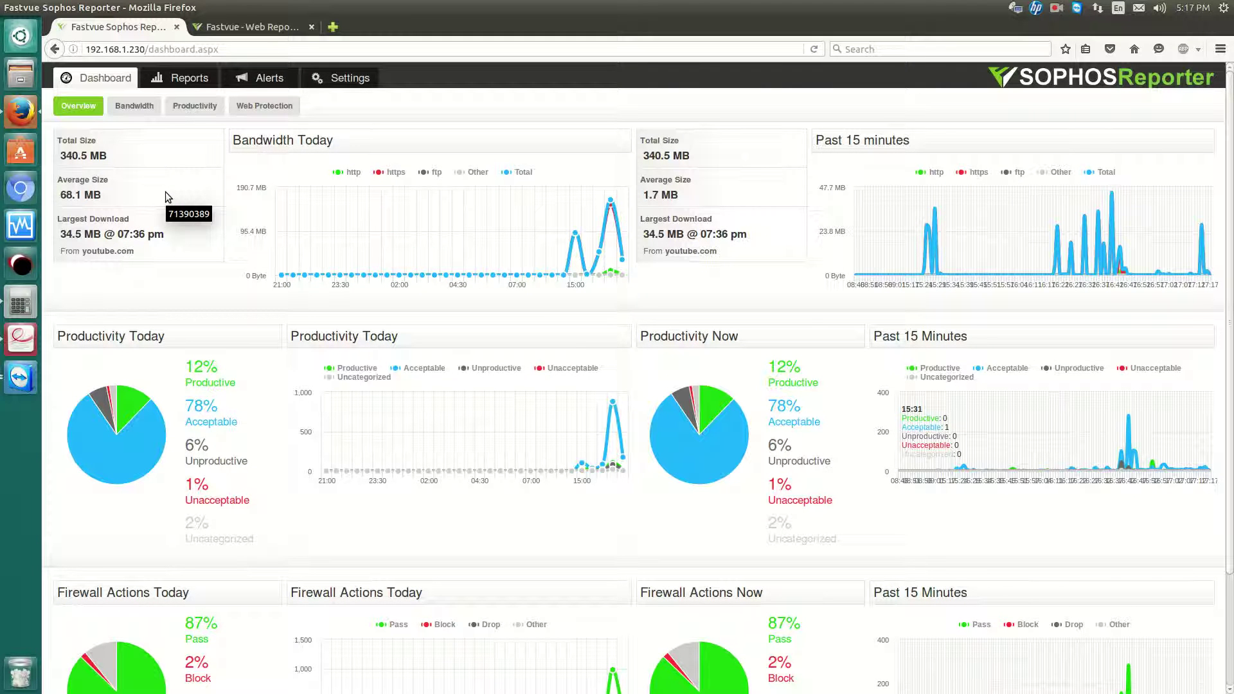
scroll(187, 189, "down", 3)
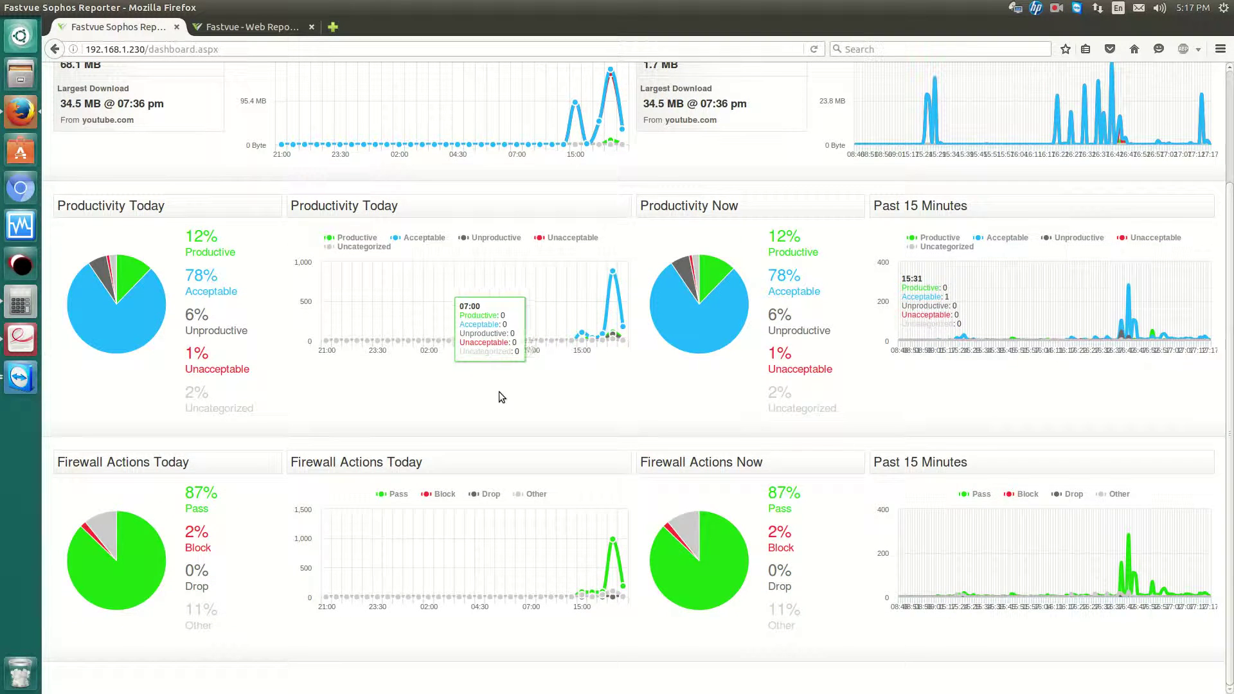
scroll(499, 392, "up", 3)
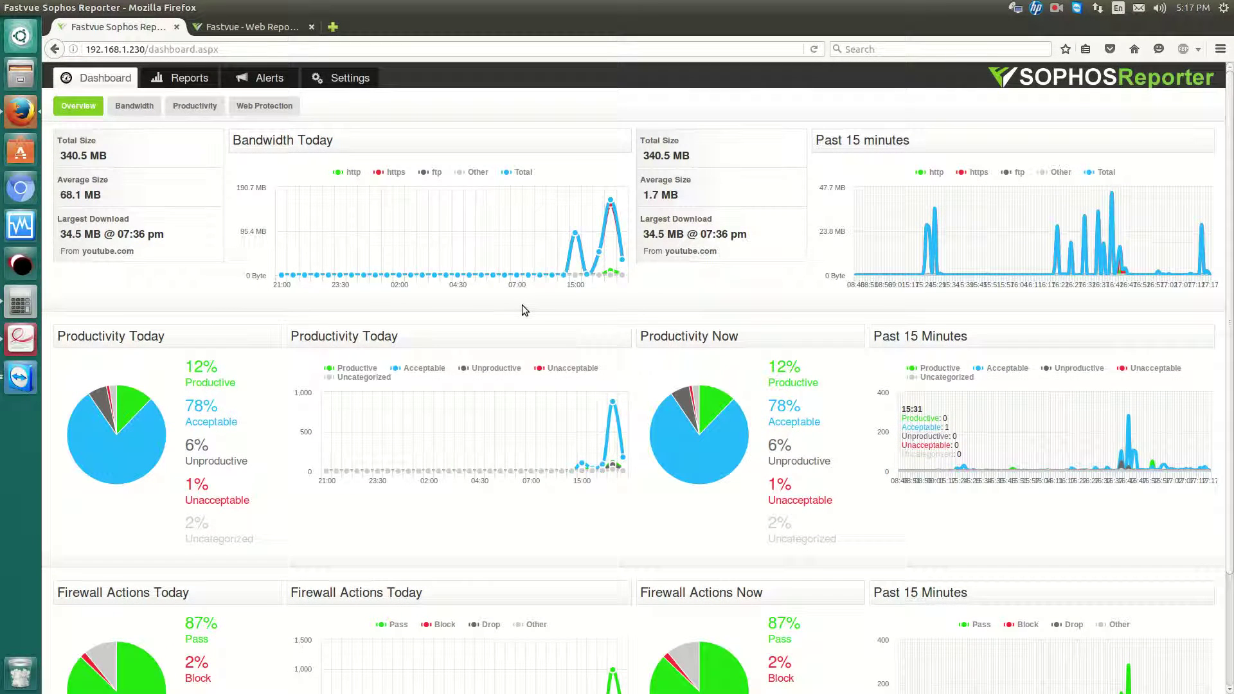